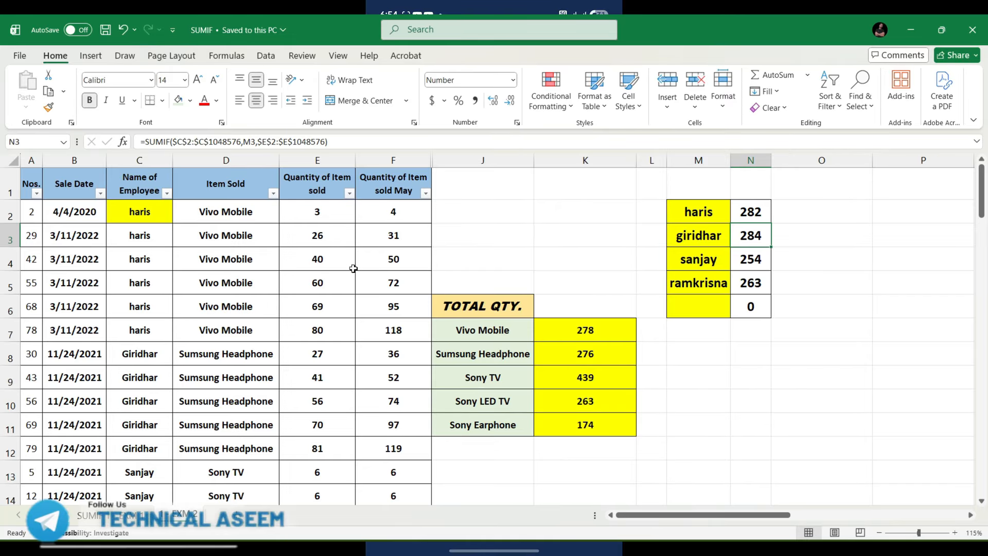
Review the quantity and employee name columns in the SUMIF workbook's second example sheet.
drag(317, 211, 321, 447)
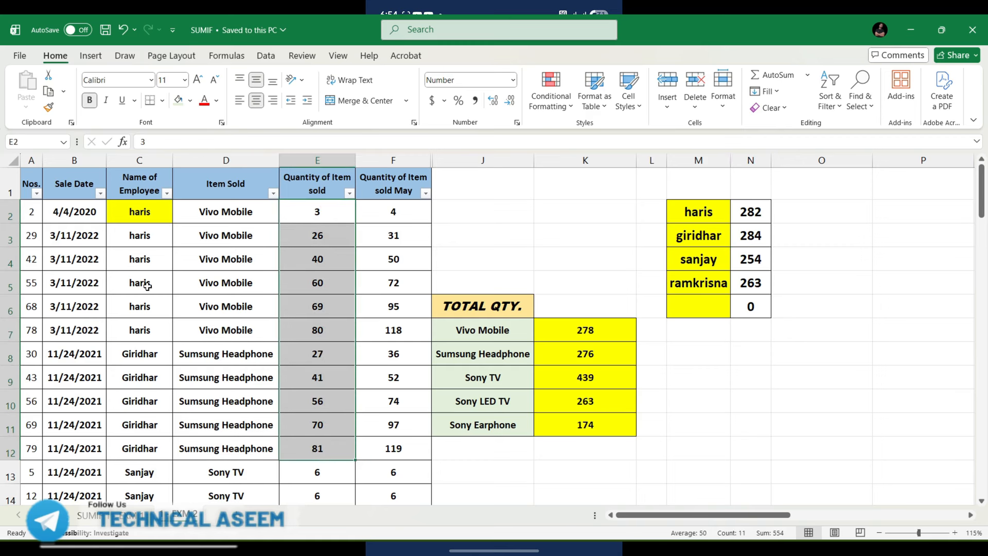
click(124, 277)
click(159, 355)
scroll(165, 360, down, 2)
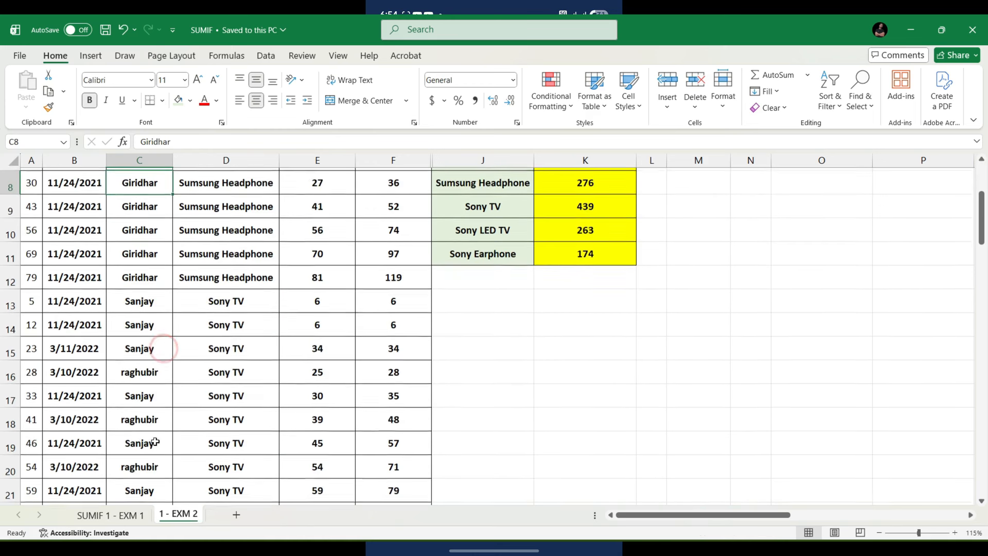
click(165, 365)
click(159, 447)
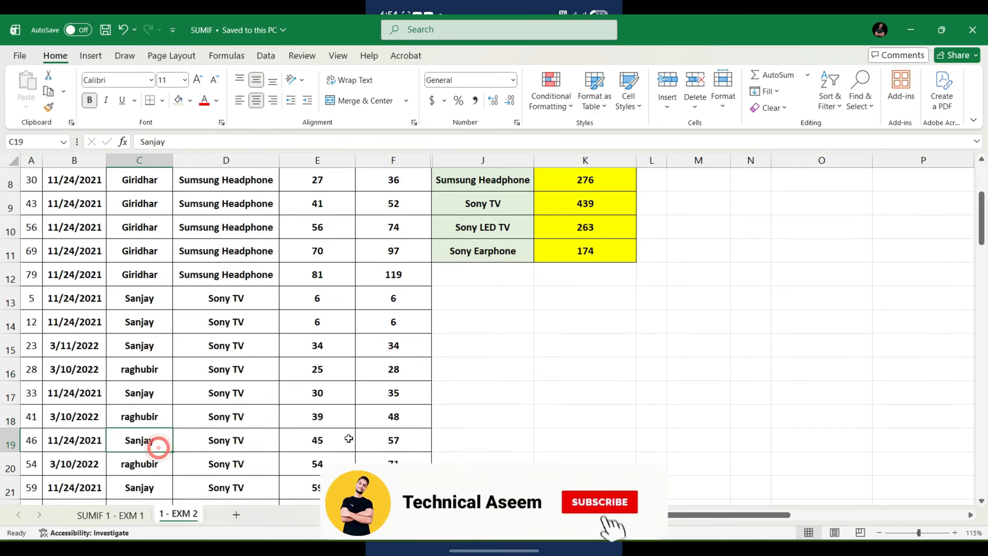
scroll(362, 440, up, 3)
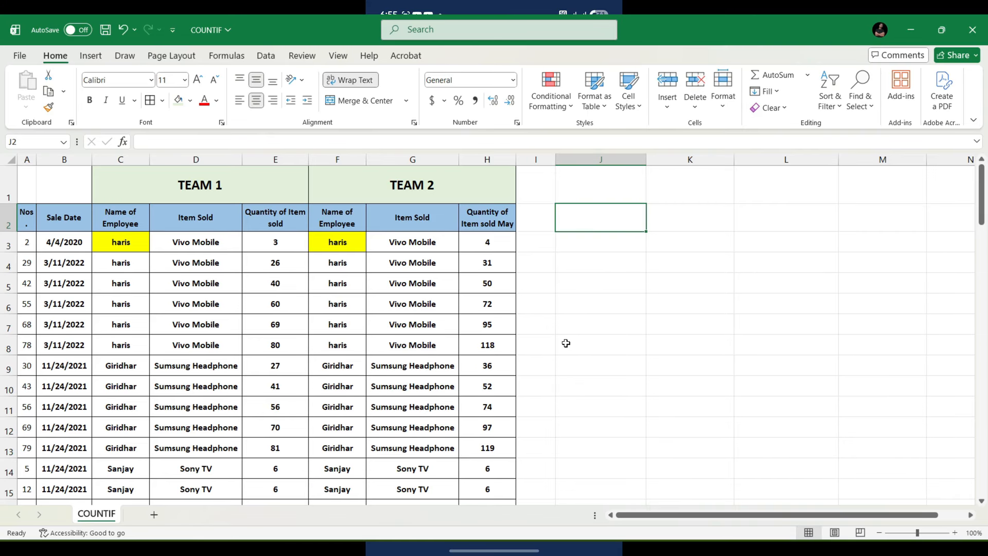
Start a COUNTIF formula in cell J2 with the Team 2 employee names F3:F1048576 as its range.
text(=)
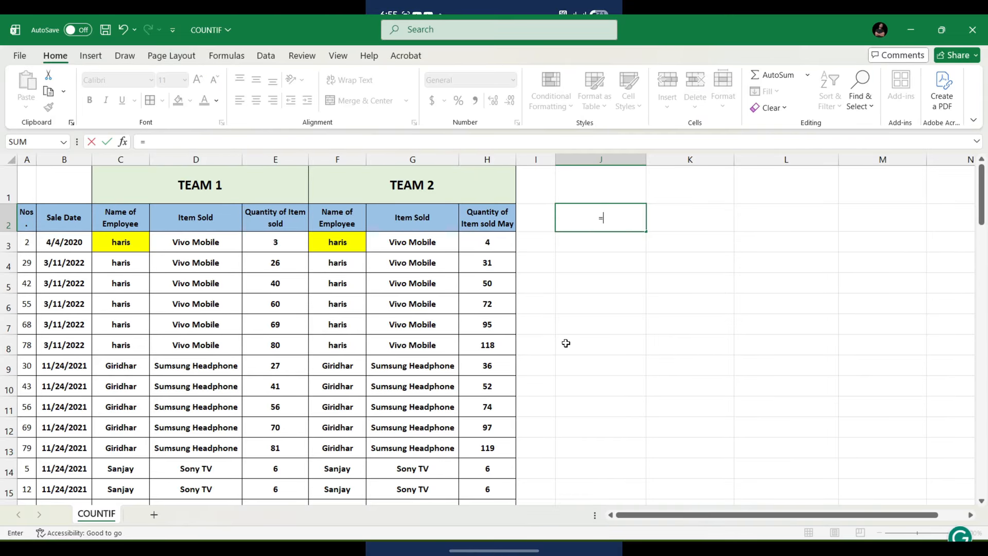
text(COUNTIF)
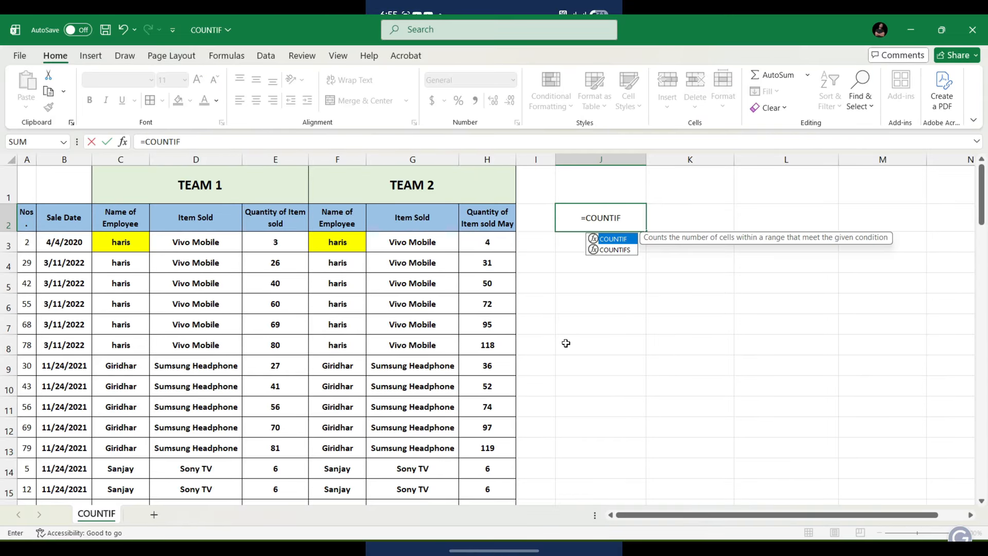
text(()
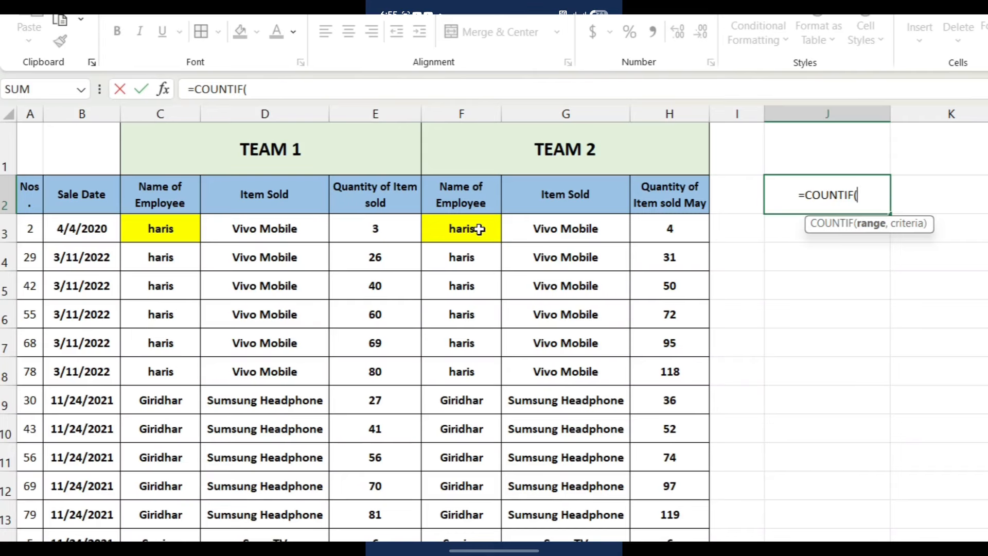
click(478, 229)
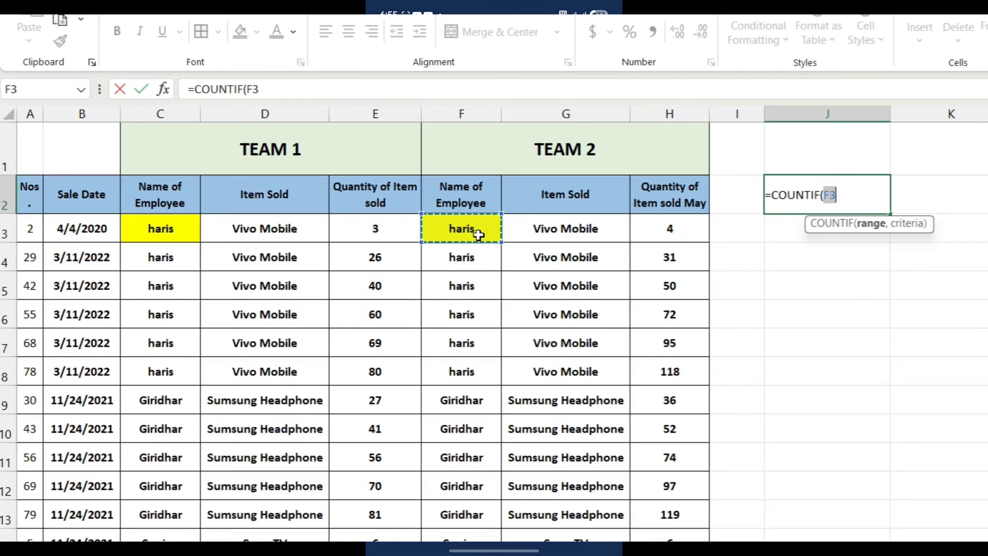
key(ctrl+shift+Down)
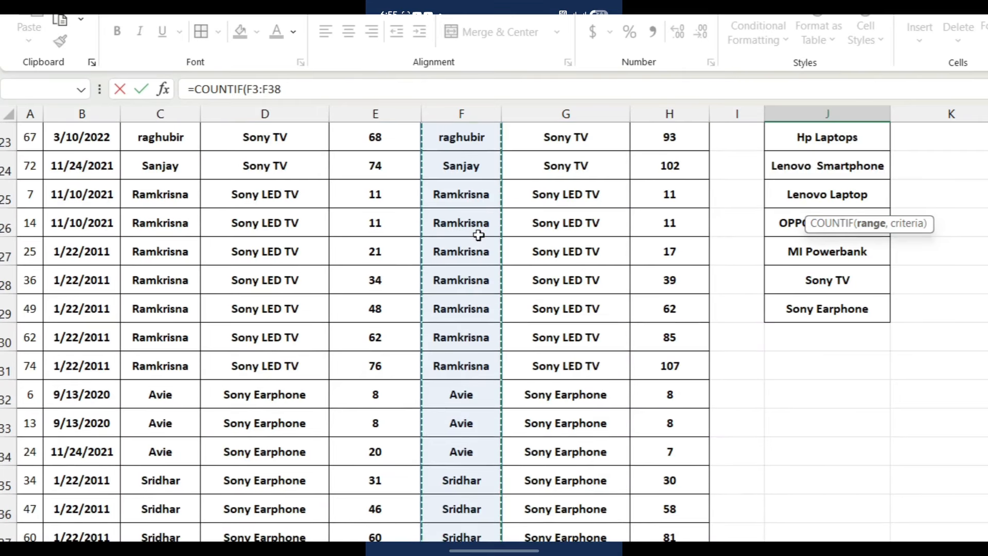
key(shift+Down)
key(shift+Down)
key(ctrl+shift+Down)
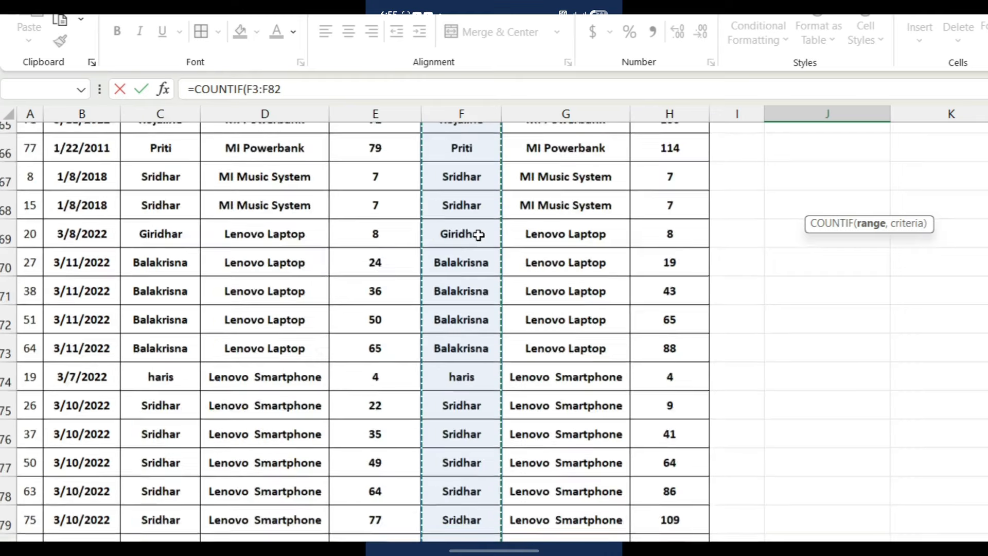
key(ctrl+shift+Down)
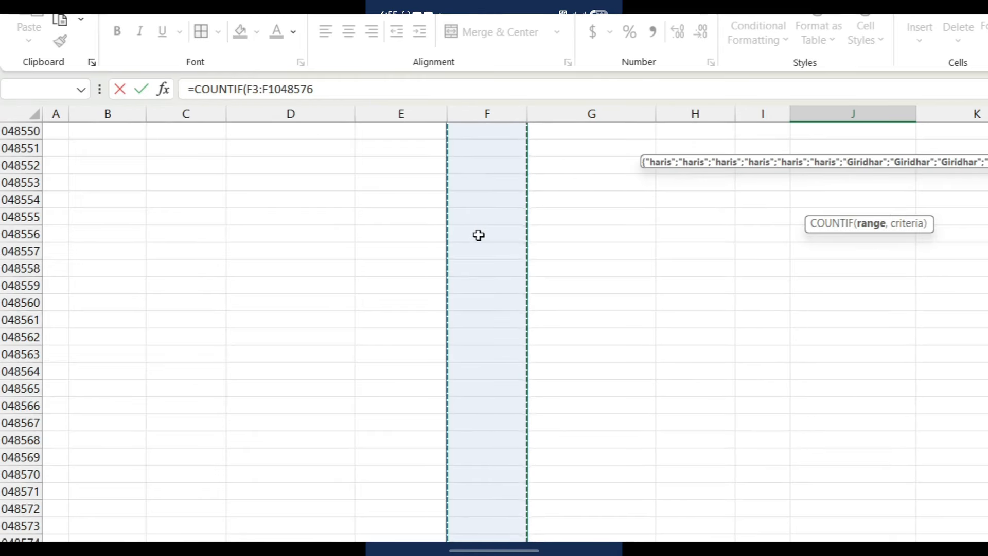
key(ctrl+BackSpace)
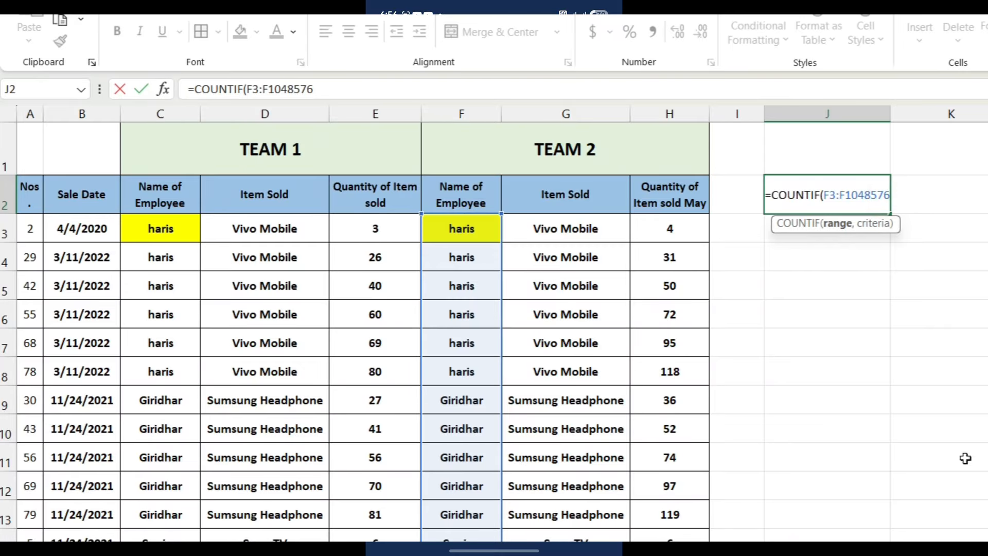
Make the range's end reference absolute as $F$1048576 and continue to the COUNTIF criteria argument.
click(892, 192)
click(884, 194)
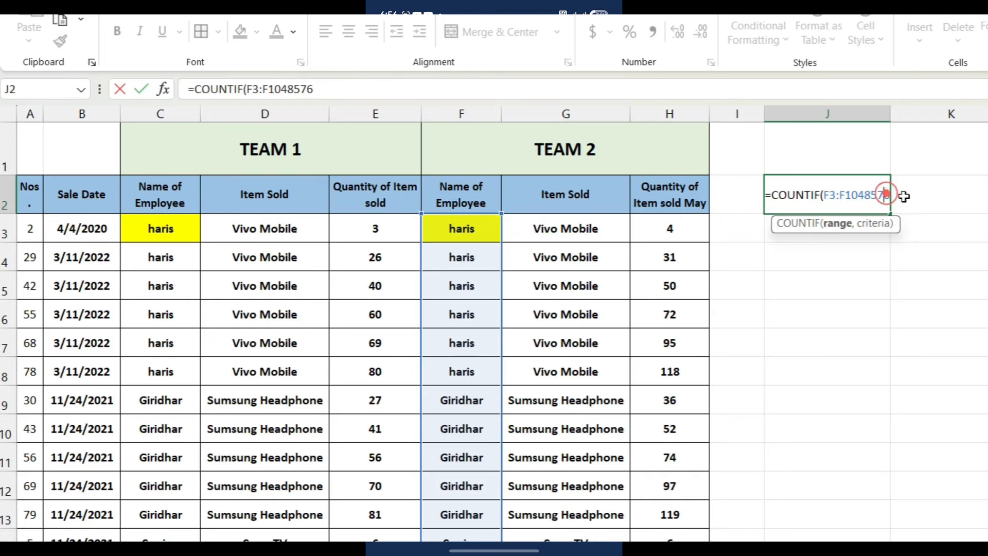
click(886, 195)
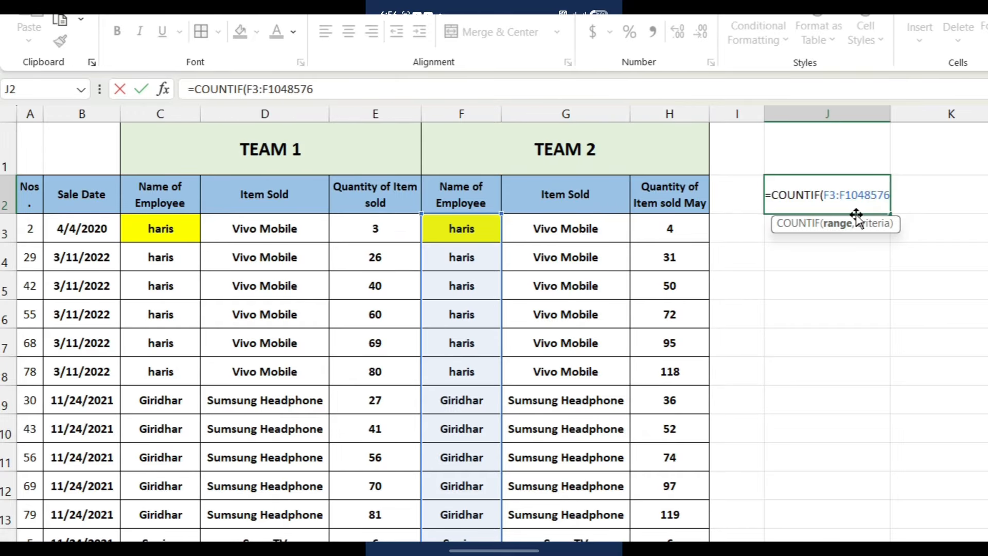
key(F4)
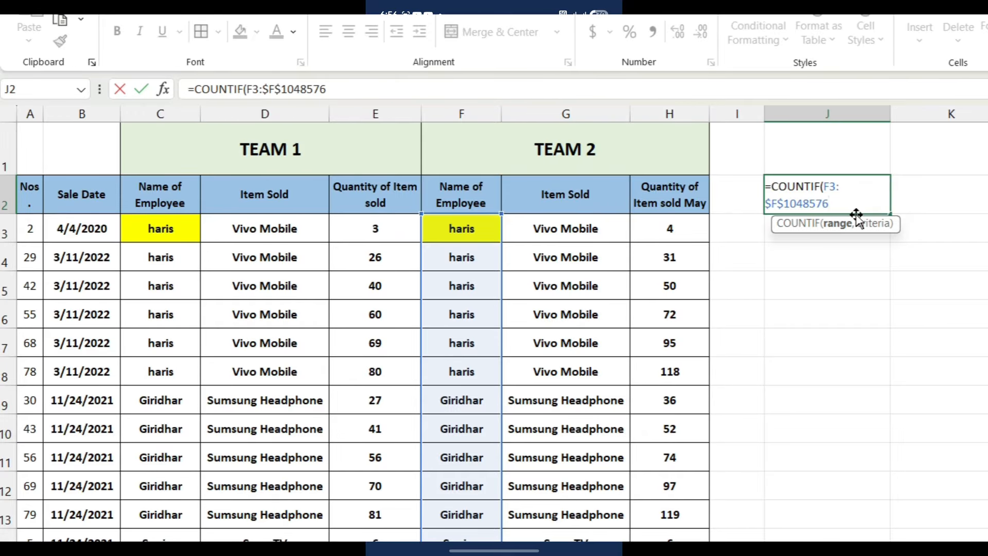
text(,)
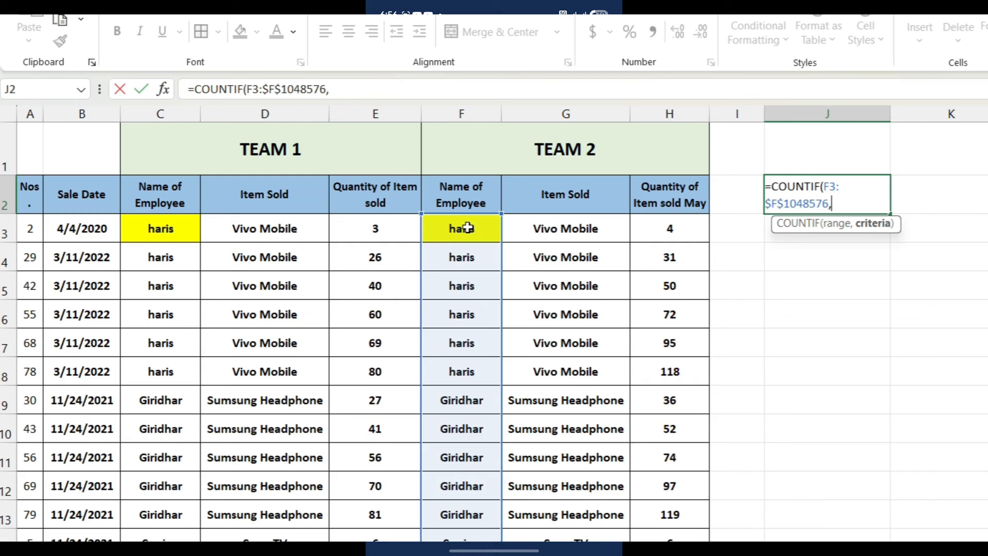
Try to complete the COUNTIF formula with the first employee's name in capitals and without quotation marks as the criterion.
text(H)
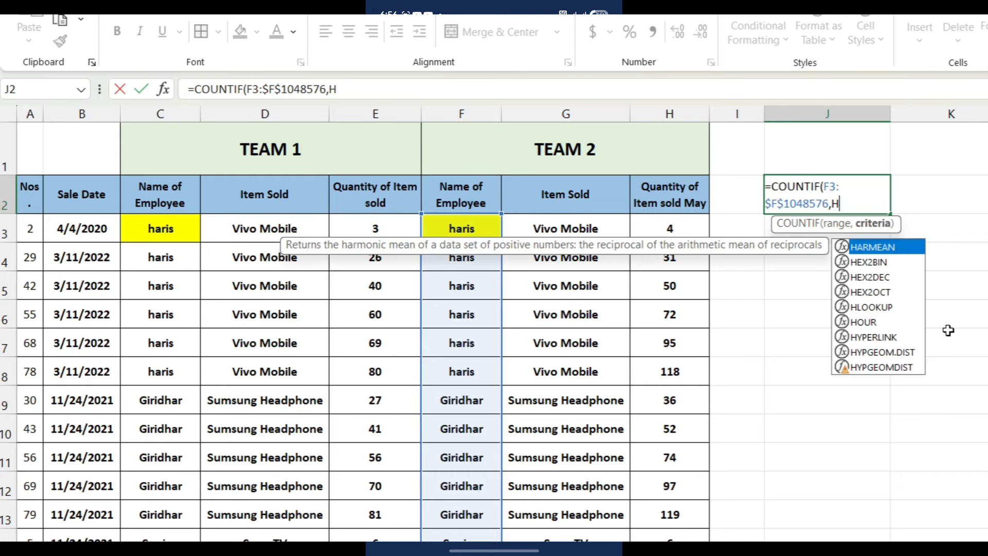
text(AR)
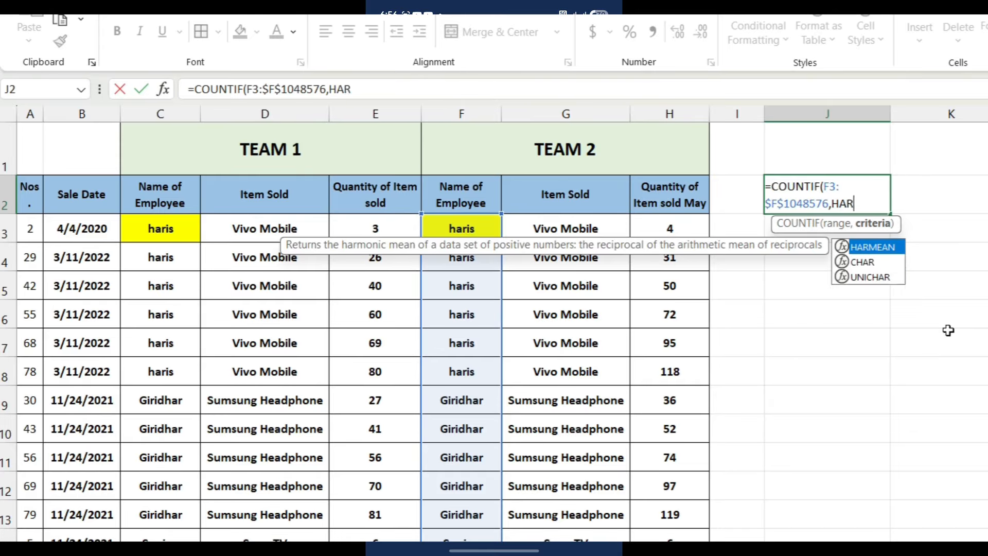
text(IS)
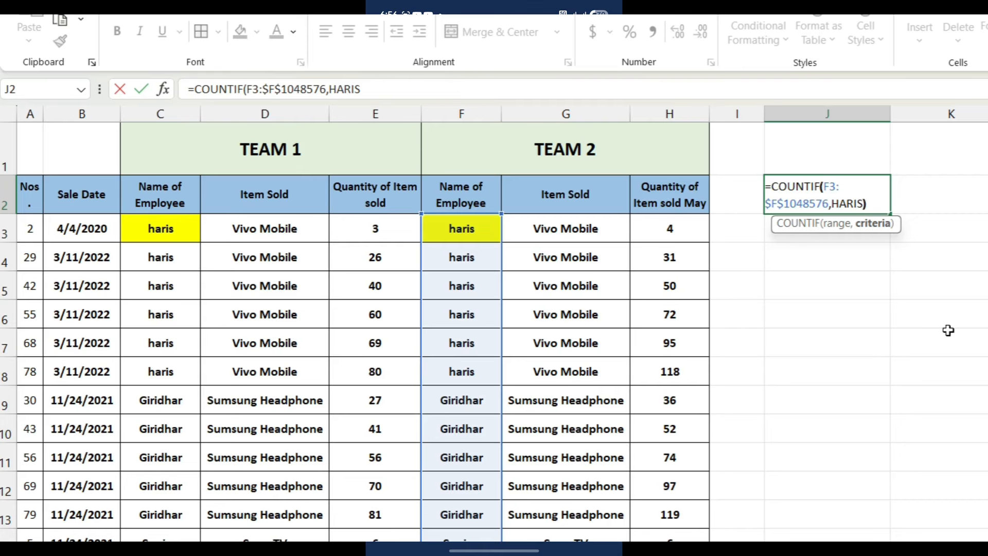
text())
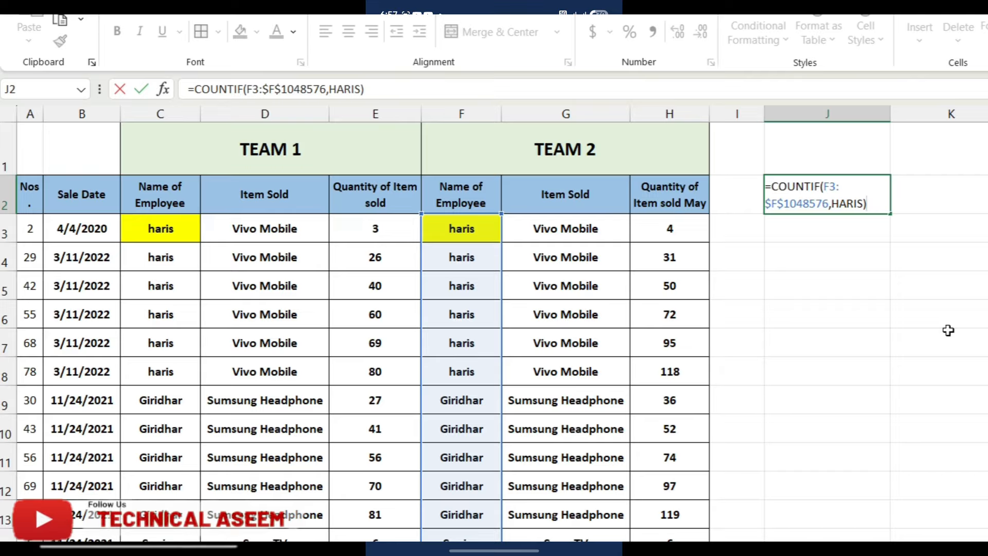
key(Return)
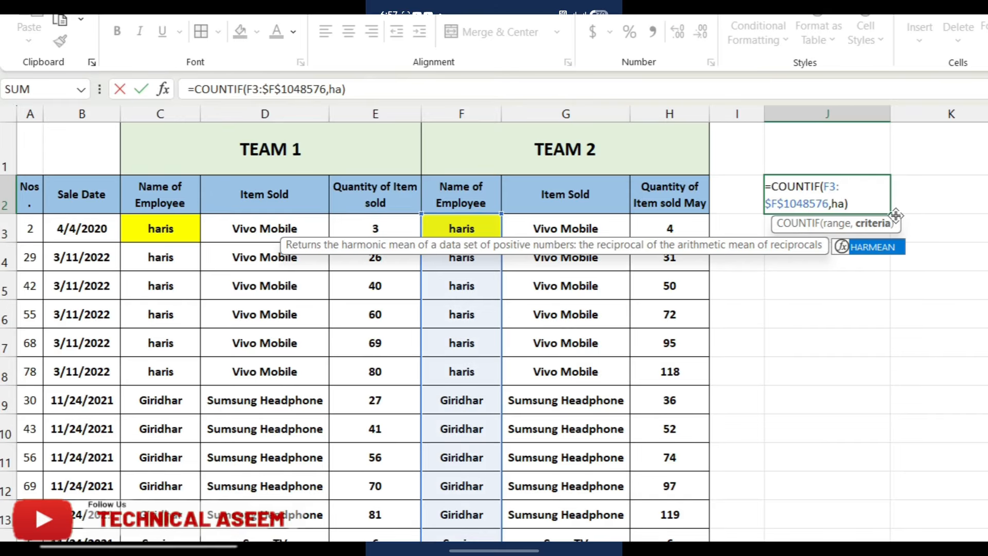
Replace the COUNTIF criterion in J2 with the first employee's name in lowercase inside double quotation marks.
key(BackSpace)
key(BackSpace)
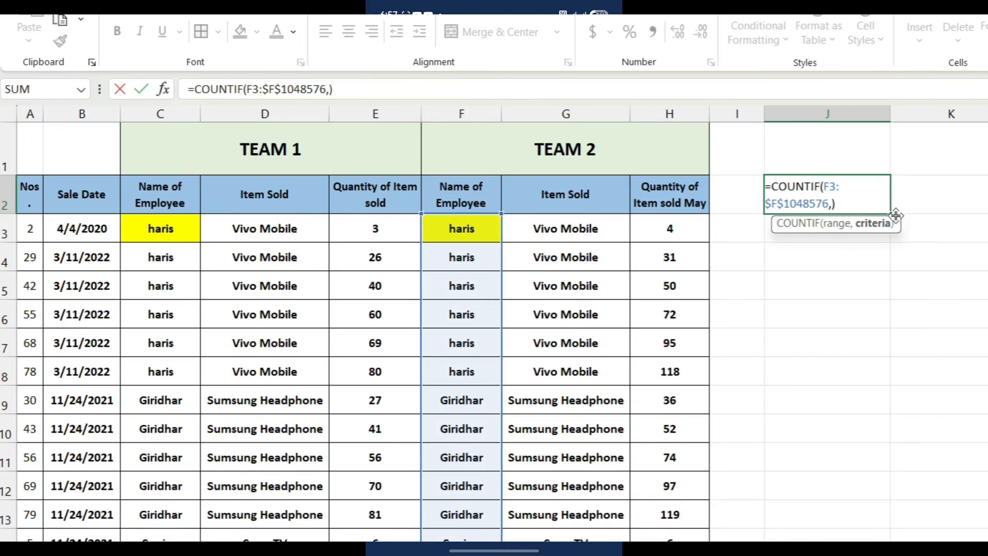
text(")
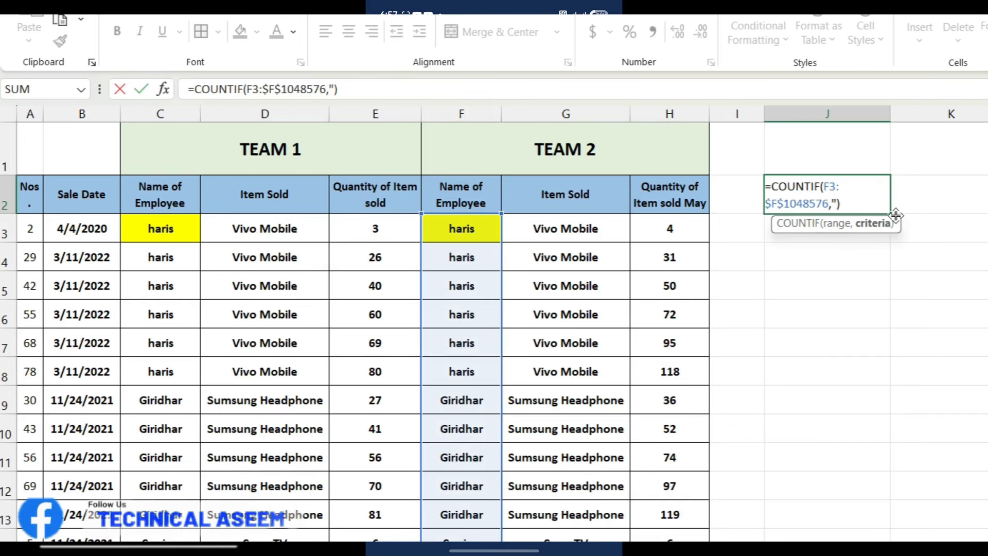
text(haris)
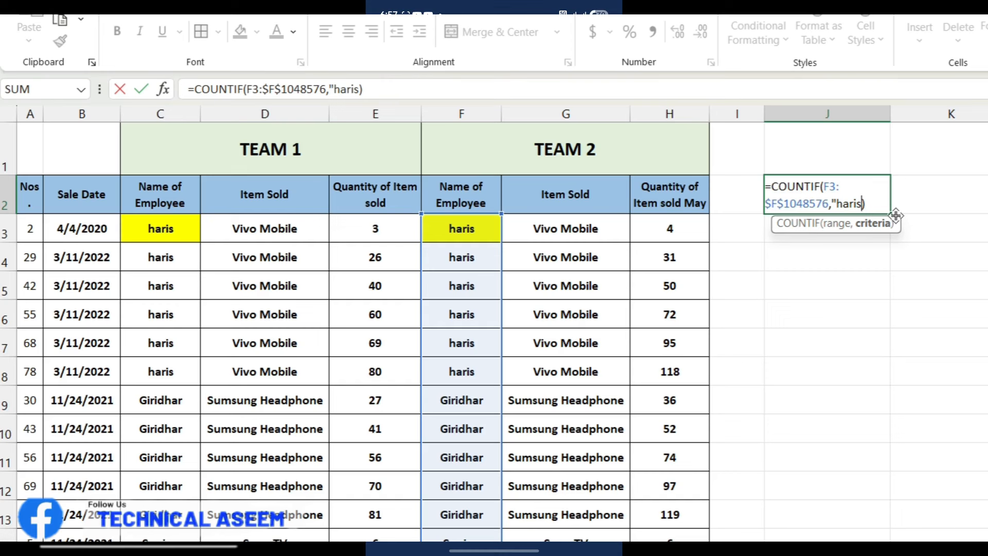
text(")
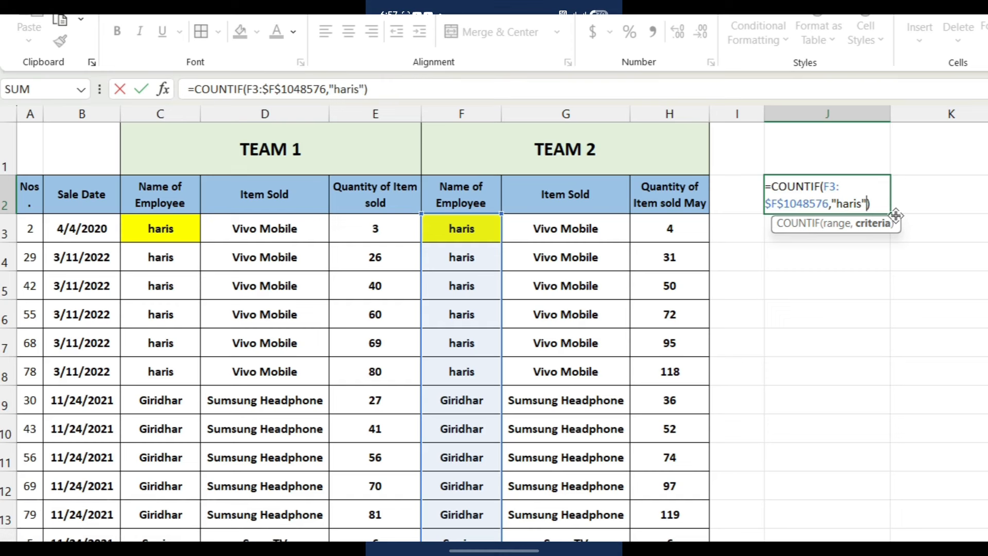
key(Return)
Check the result and the range and criteria arguments of the COUNTIF formula in cell J2.
click(826, 195)
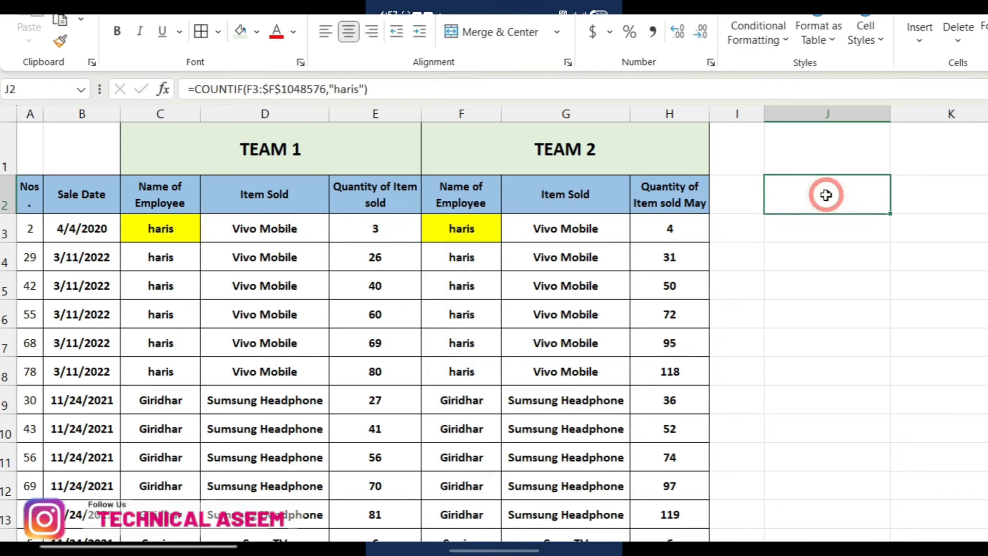
click(864, 196)
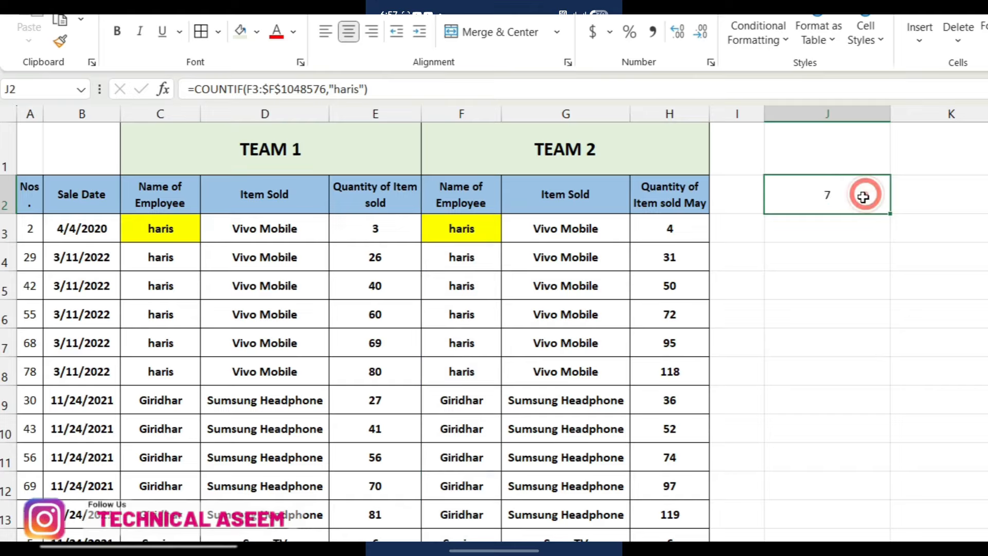
double_click(864, 195)
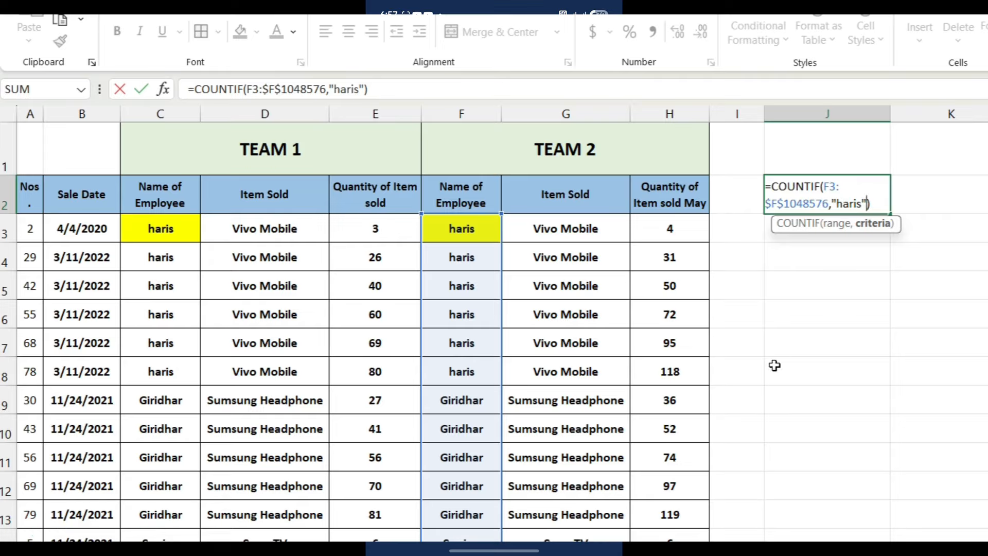
click(829, 342)
click(845, 191)
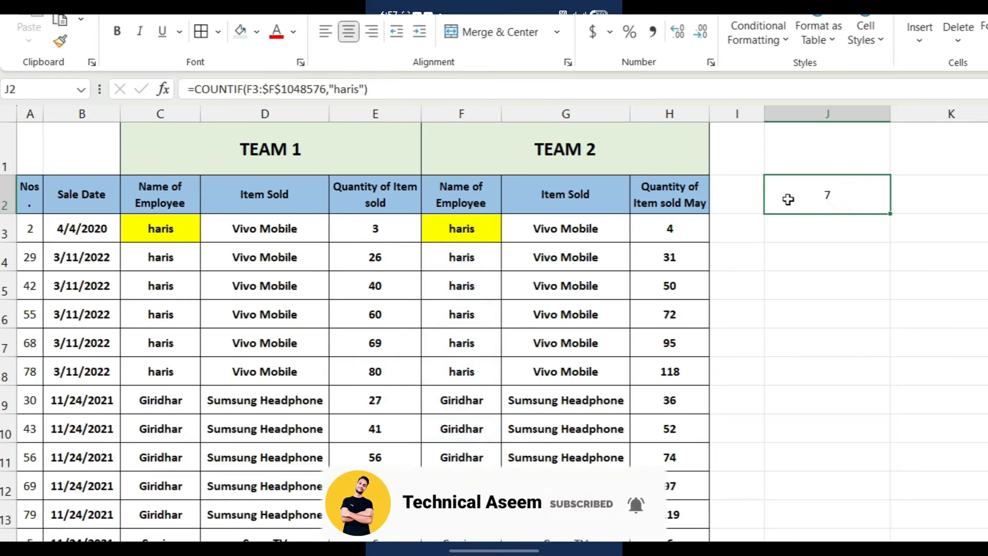
Widen column I and enter the placeholder labels b, c and d in cells I2 to I4.
drag(765, 114, 852, 114)
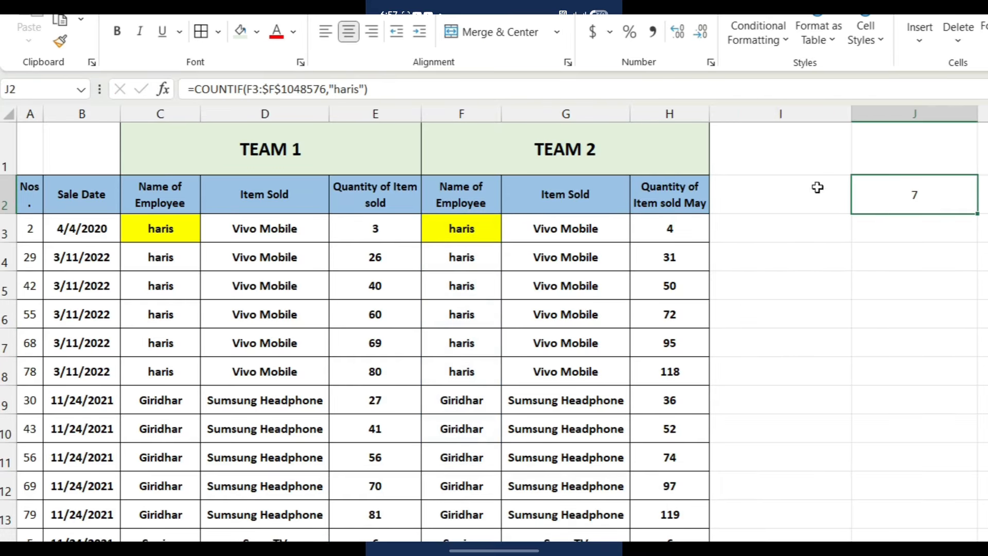
click(817, 188)
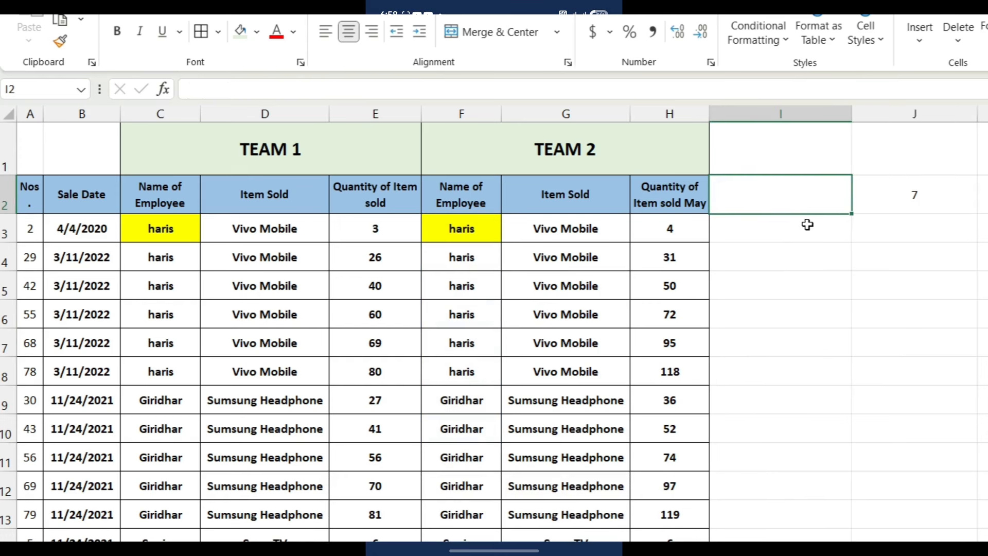
text(b)
key(Return)
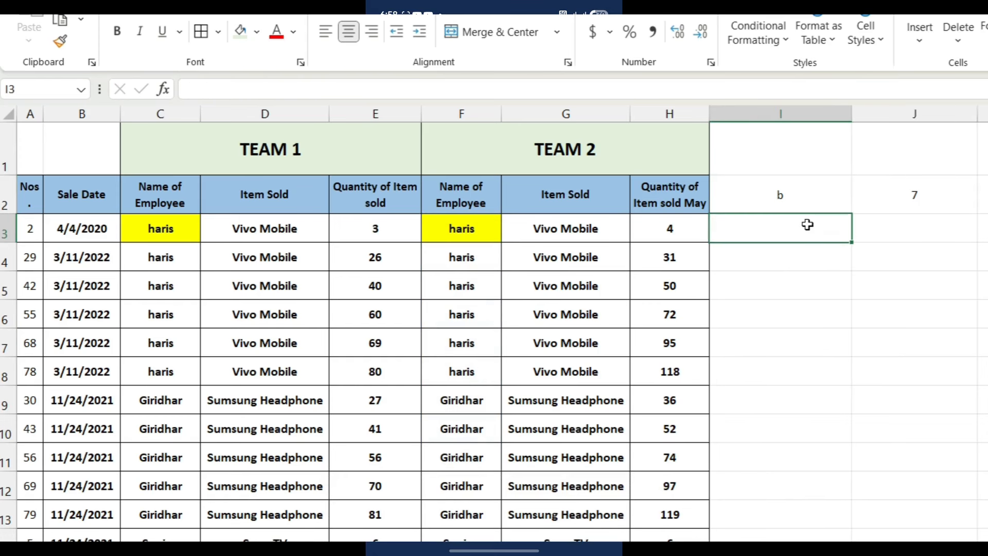
text(c)
key(Return)
text(d)
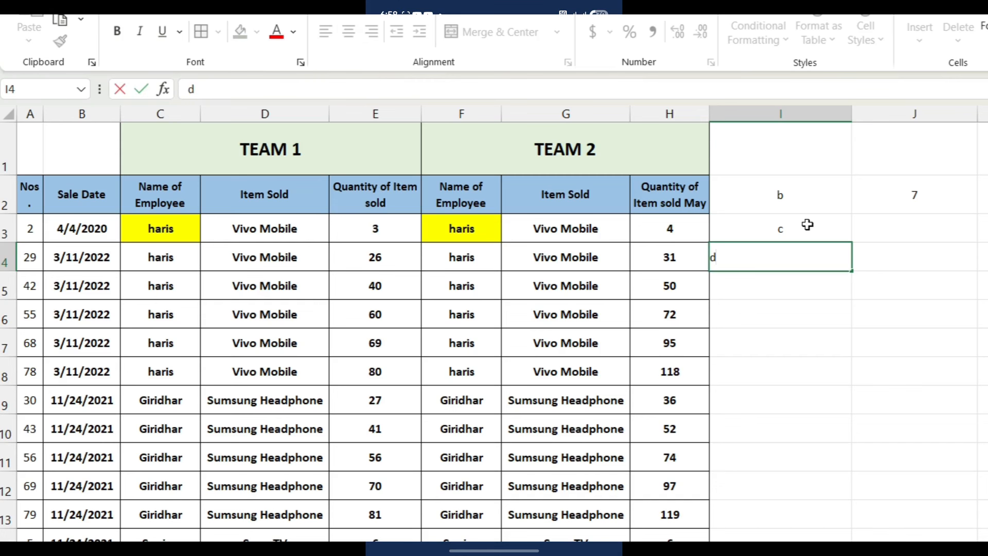
click(754, 320)
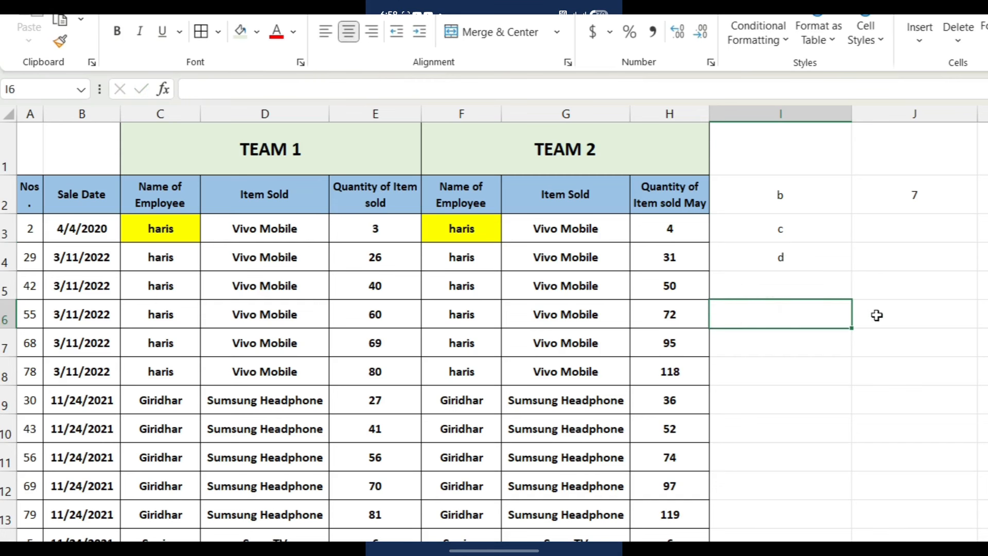
scroll(877, 315, up, 1)
scroll(878, 307, up, 1)
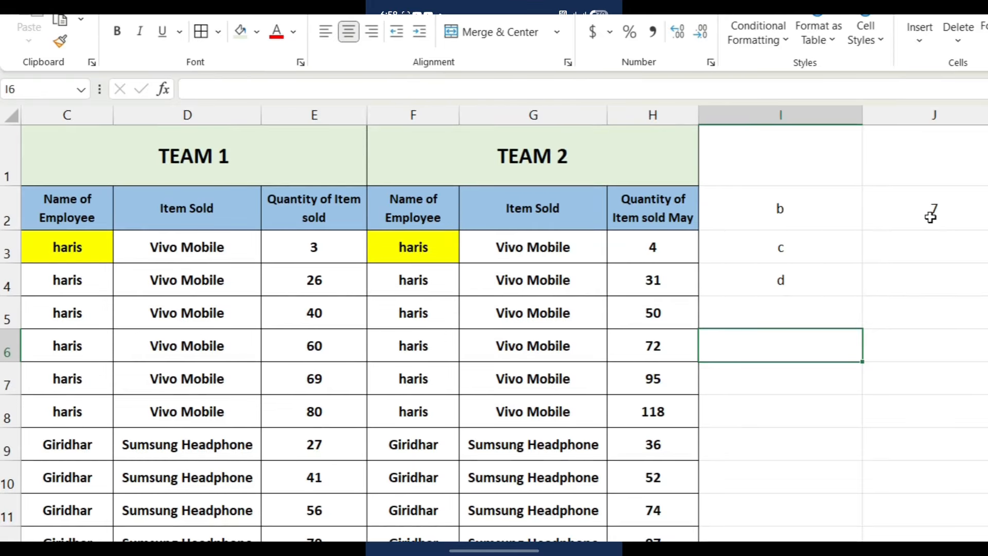
Replace the placeholders in cells I2 to I4 with the three employees' first names in lowercase and make them bold.
click(820, 209)
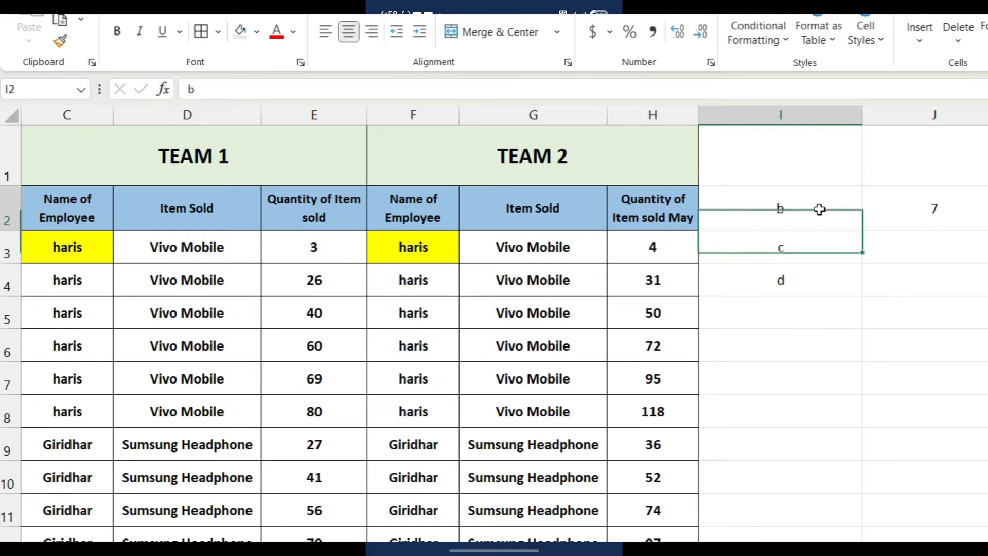
text(har)
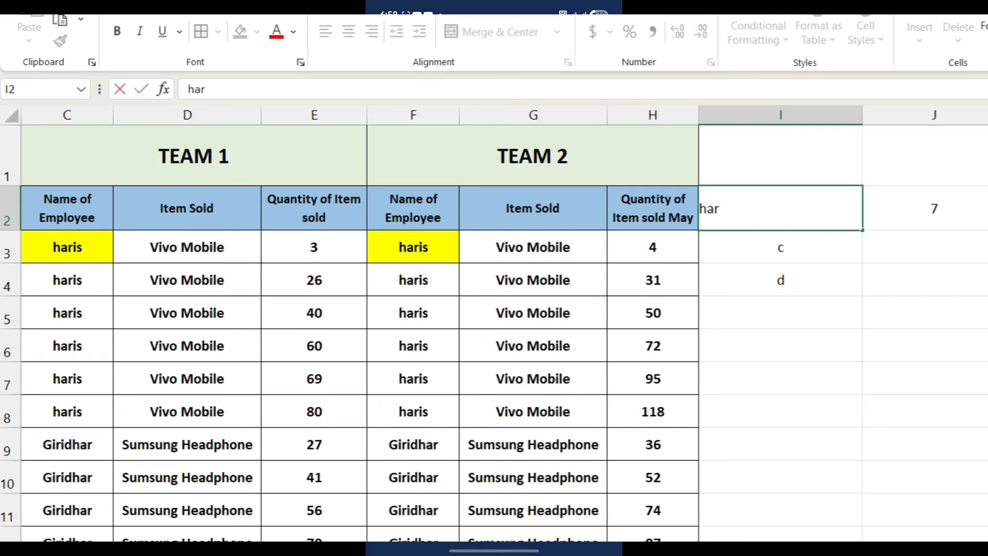
text(is)
key(Return)
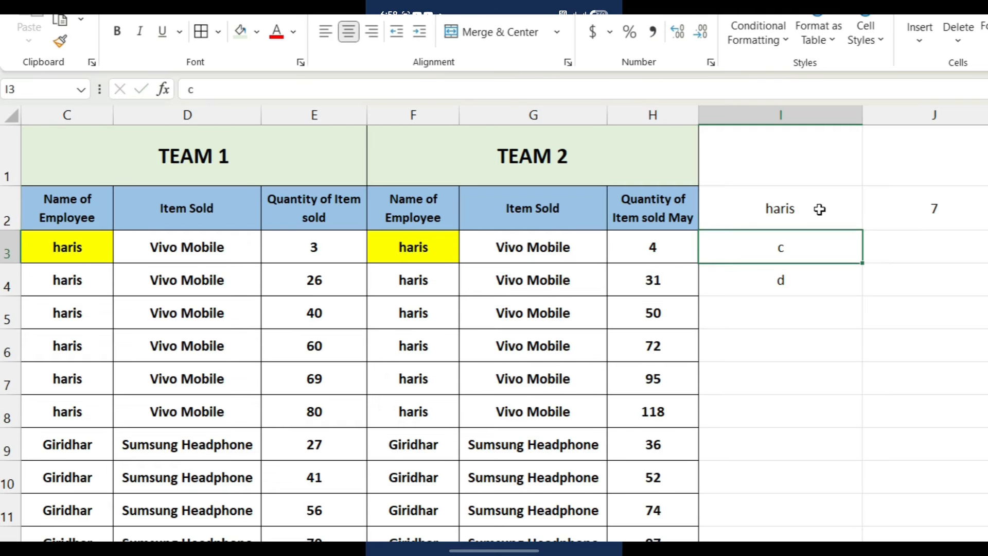
text(giridhar)
key(Return)
text(sanjay)
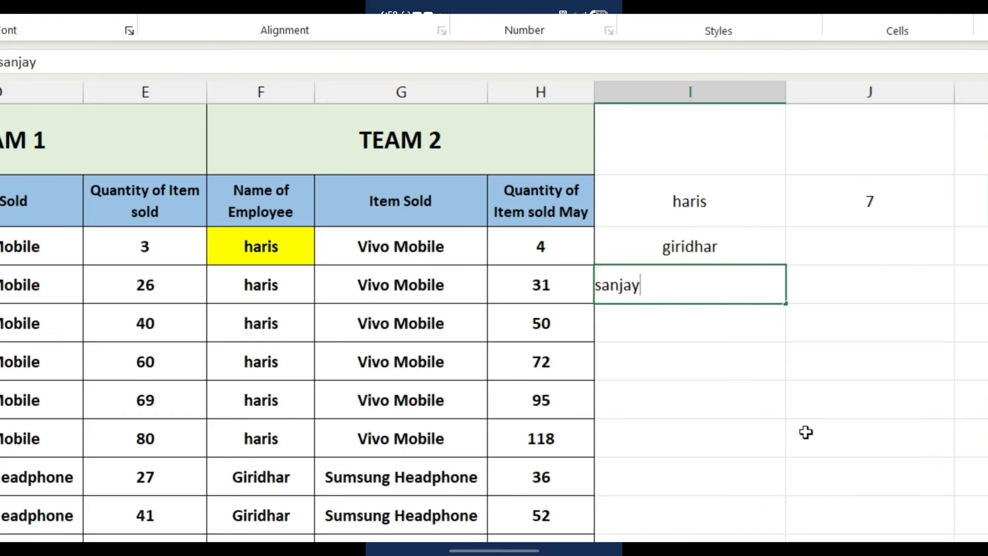
click(787, 390)
drag(725, 201, 700, 304)
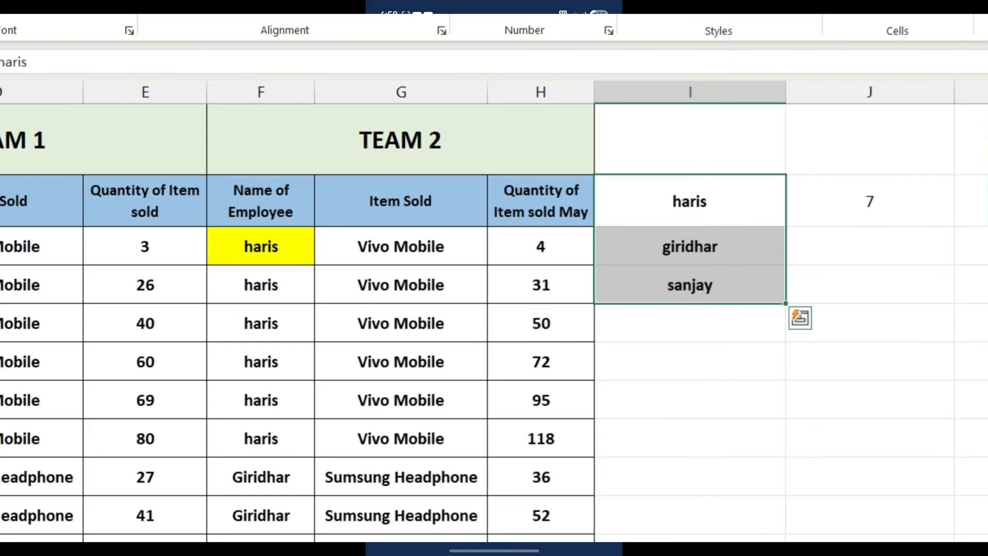
Copy the COUNTIF formula from J2 down to J4 and check the criteria in the copied formulas.
click(862, 206)
drag(955, 224, 946, 293)
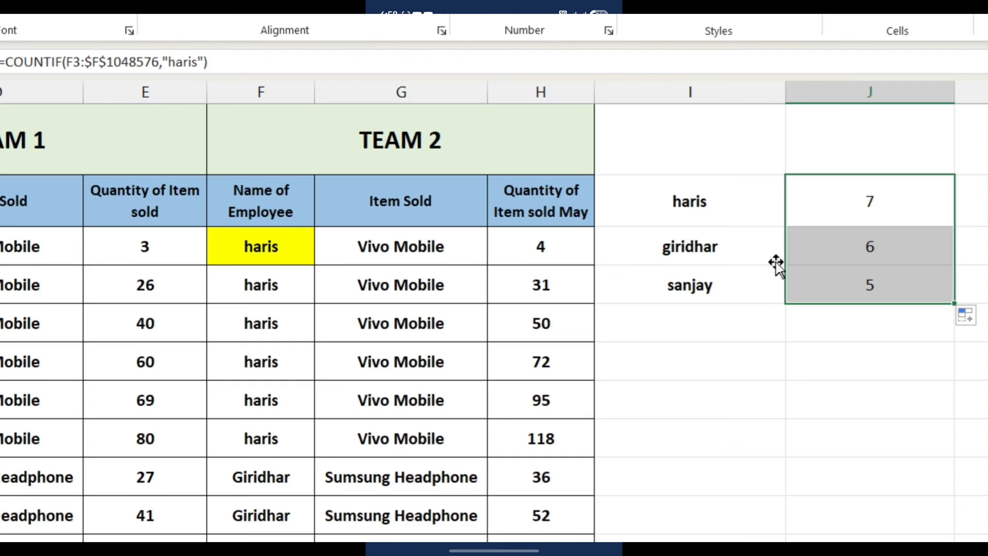
click(907, 238)
double_click(906, 238)
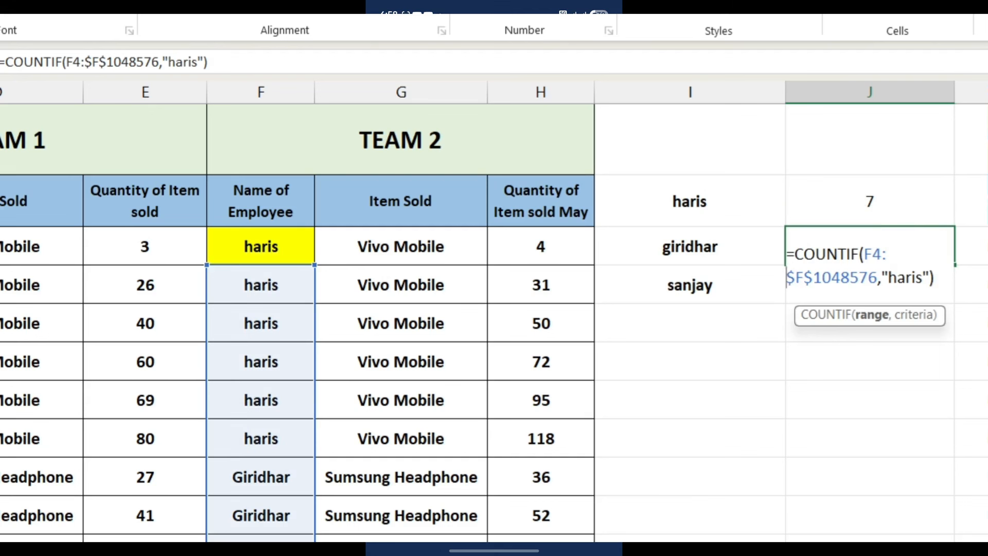
click(904, 278)
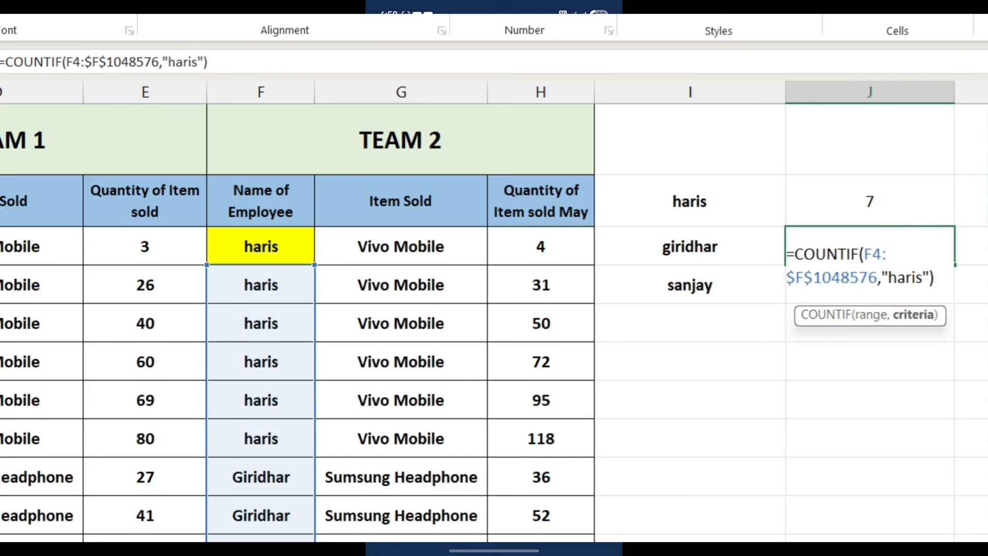
click(871, 367)
click(894, 250)
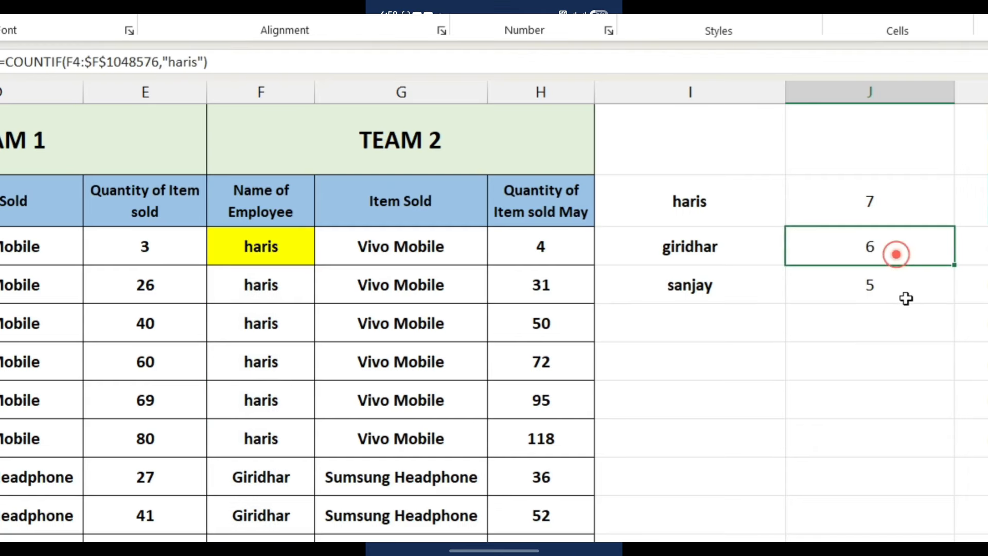
click(905, 287)
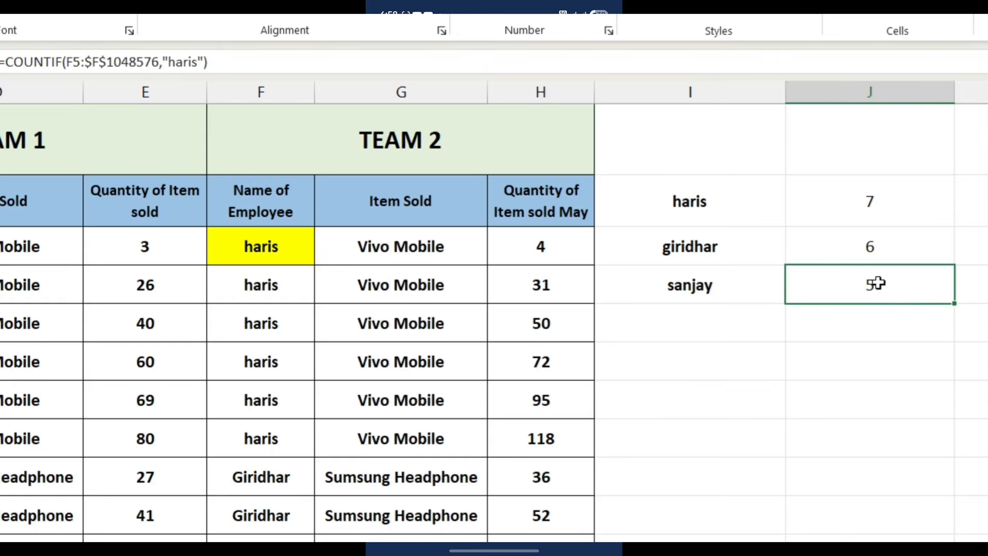
click(890, 186)
Replace the quoted criterion in J3's COUNTIF formula with the second employee's name in lowercase.
click(901, 246)
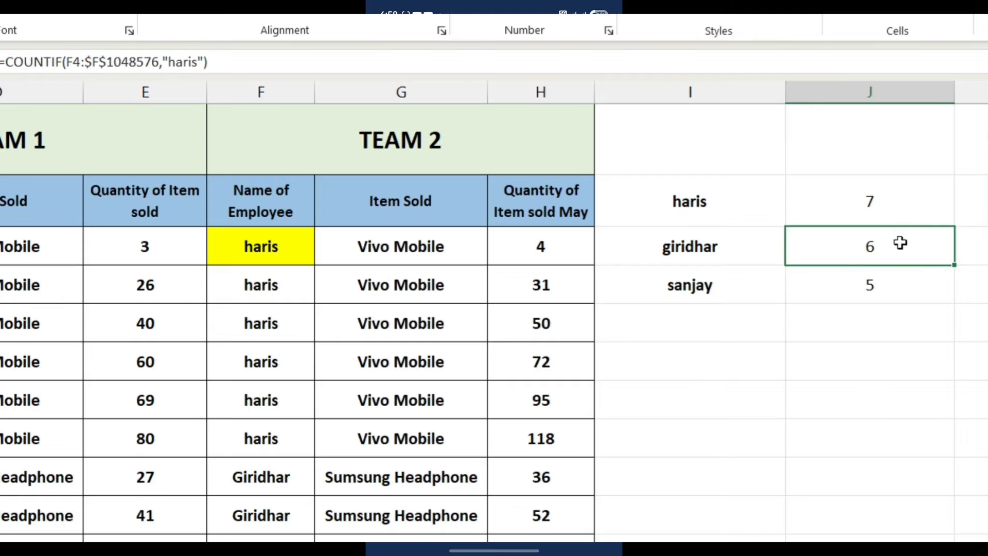
double_click(901, 243)
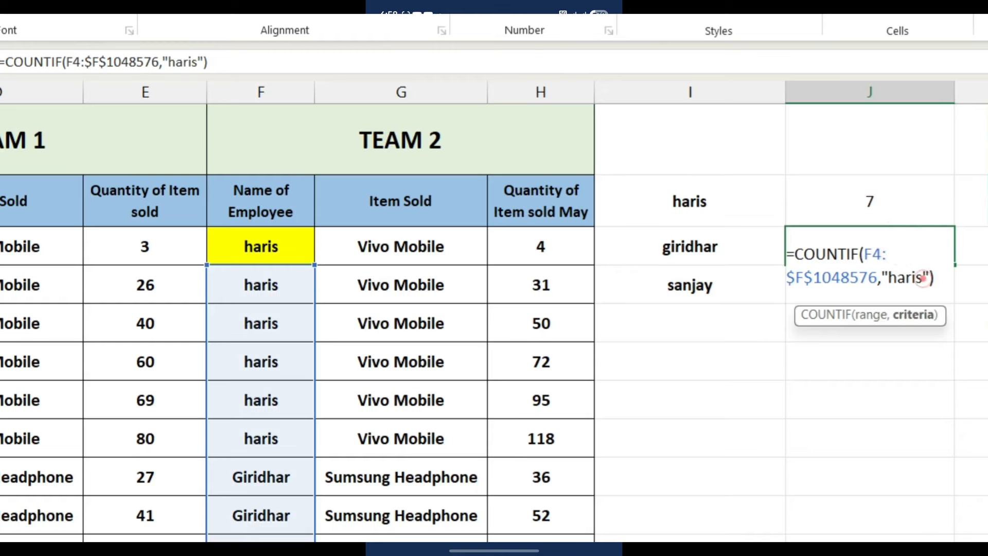
click(923, 278)
key(BackSpace)
key(BackSpace)
key(BackSpace)
key(BackSpace)
key(BackSpace)
text(giridhar)
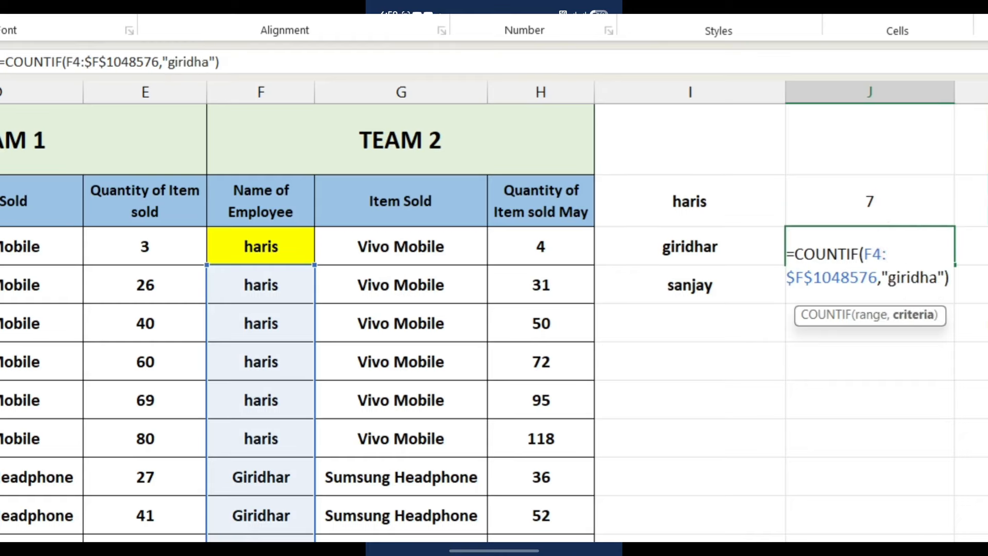
Replace the quoted criterion in J4's COUNTIF formula with the third employee's name in lowercase.
click(902, 280)
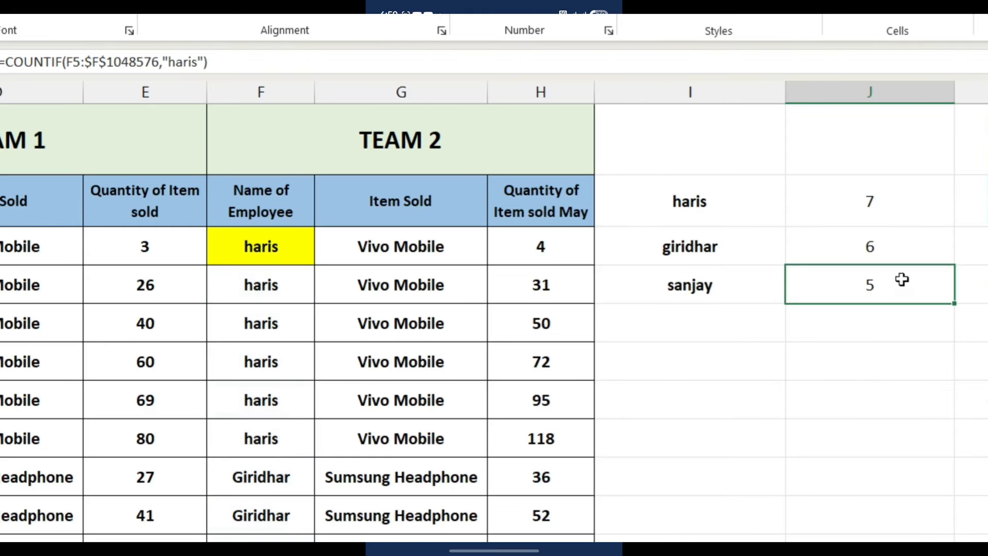
double_click(893, 273)
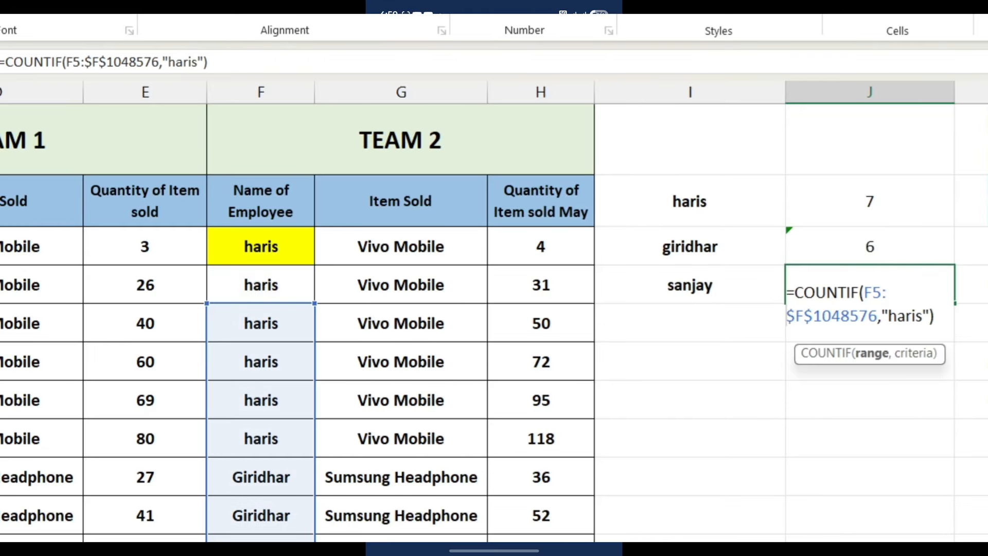
key(Return)
click(874, 287)
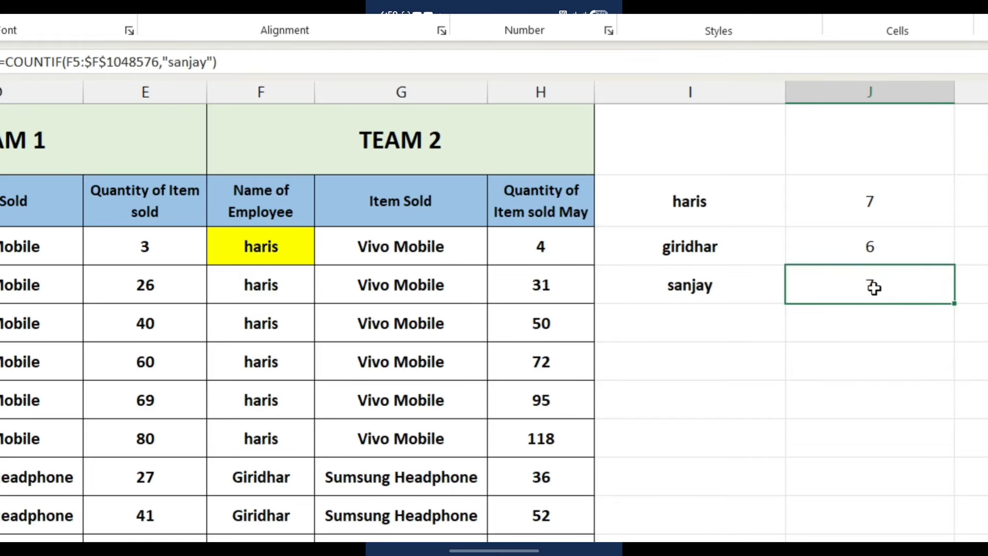
click(858, 335)
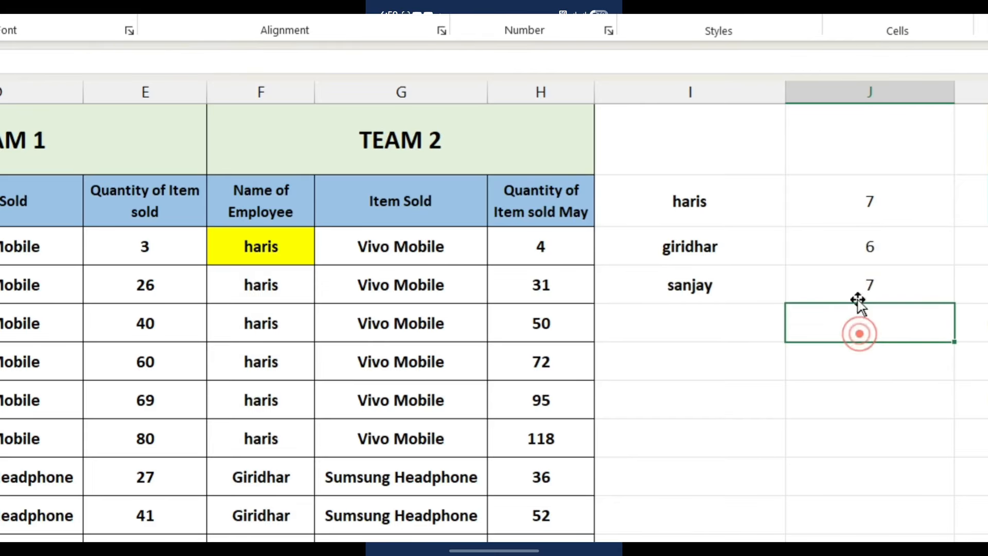
Review the range and criteria arguments of the COUNTIF formulas in cells J4, J2 and J3.
click(866, 274)
drag(896, 258, 897, 280)
double_click(896, 280)
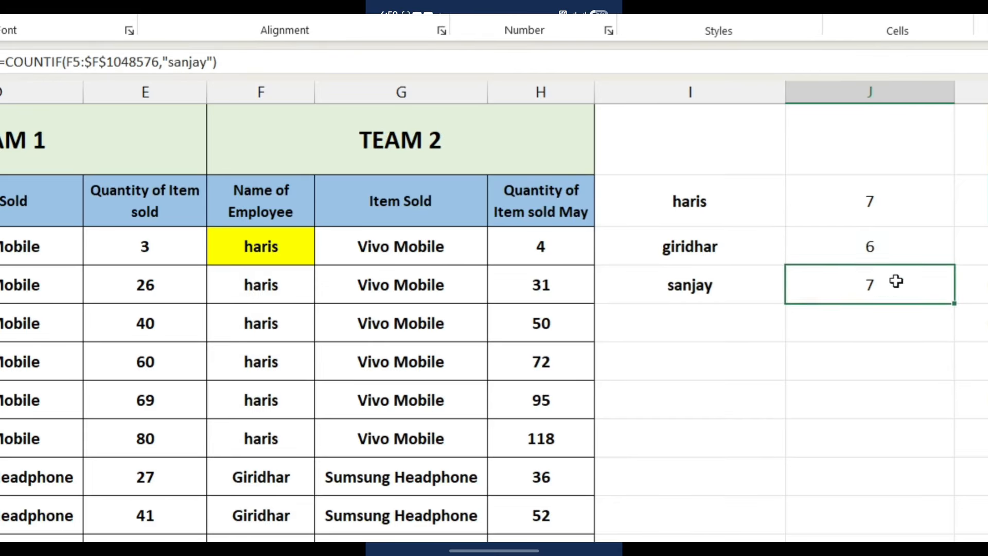
click(891, 315)
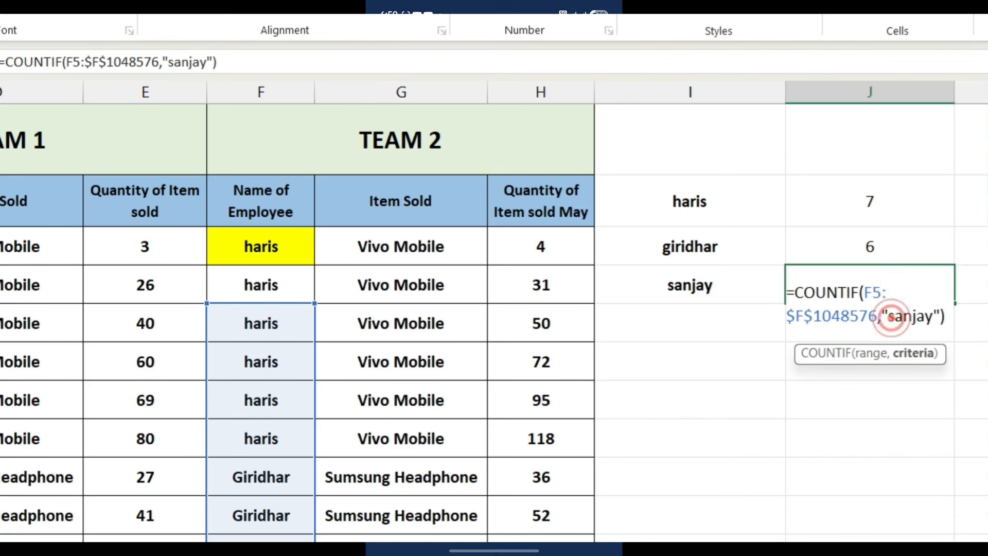
click(899, 194)
double_click(899, 195)
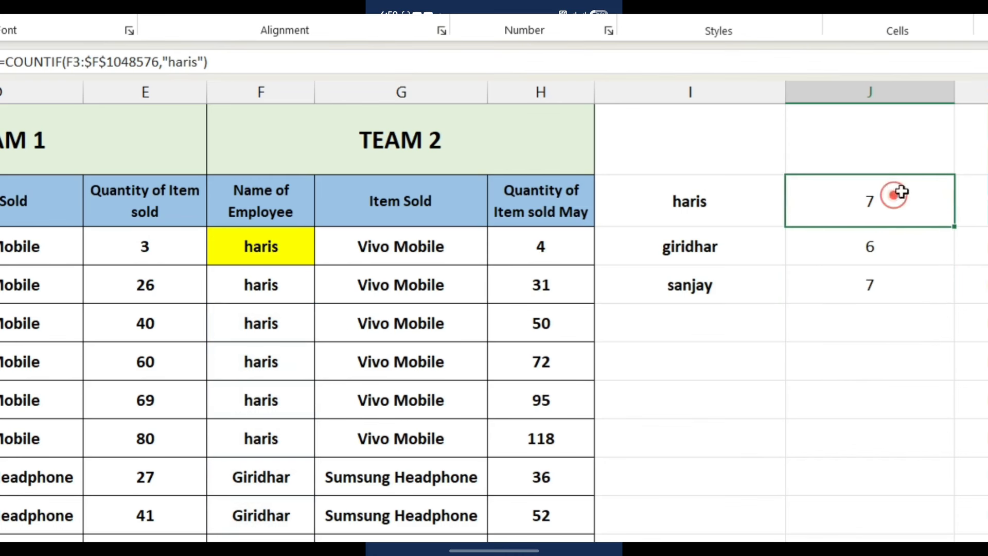
click(900, 194)
click(894, 294)
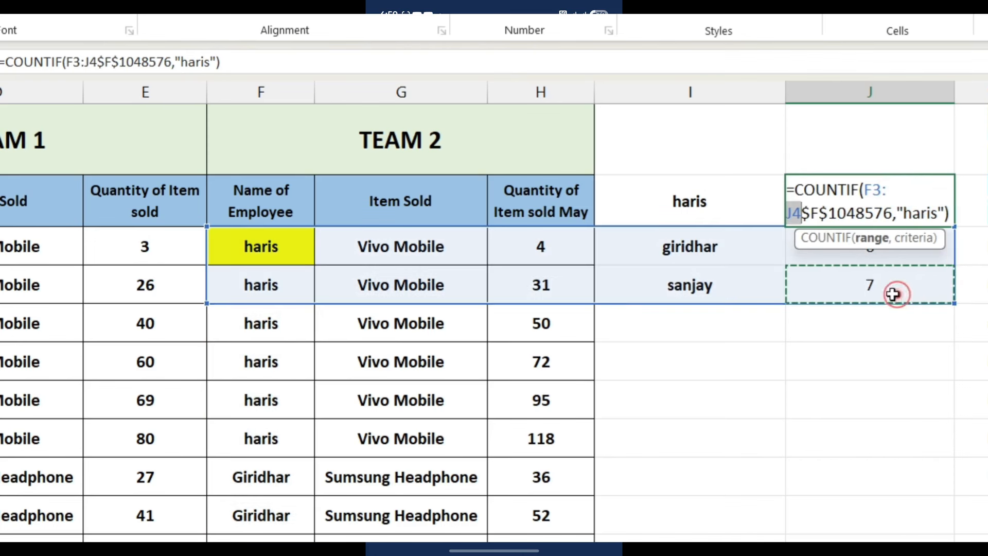
key(Escape)
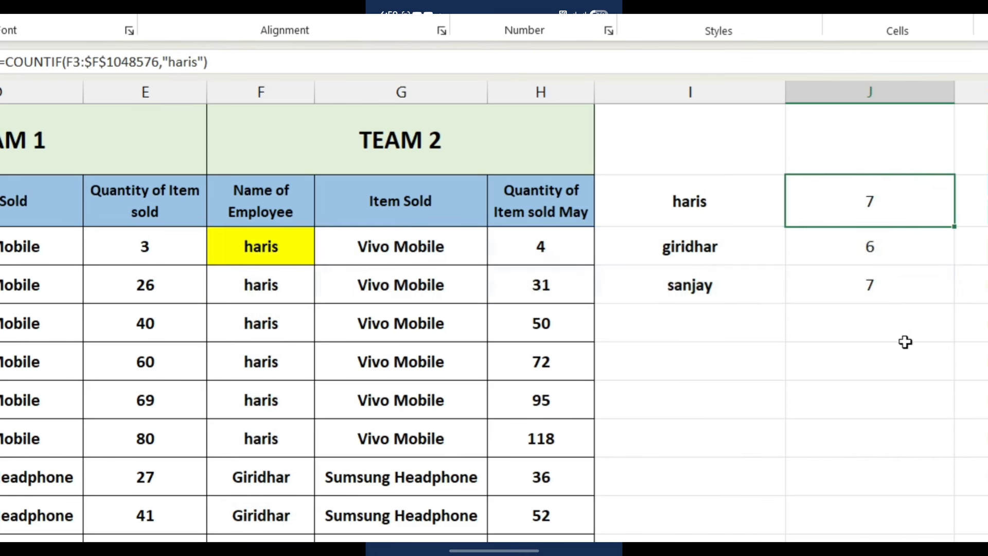
double_click(906, 233)
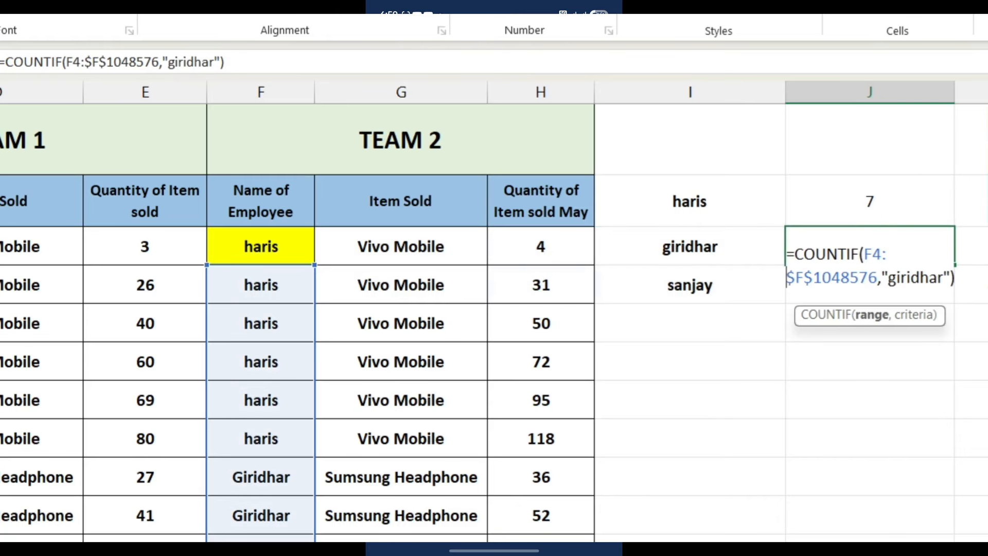
click(911, 278)
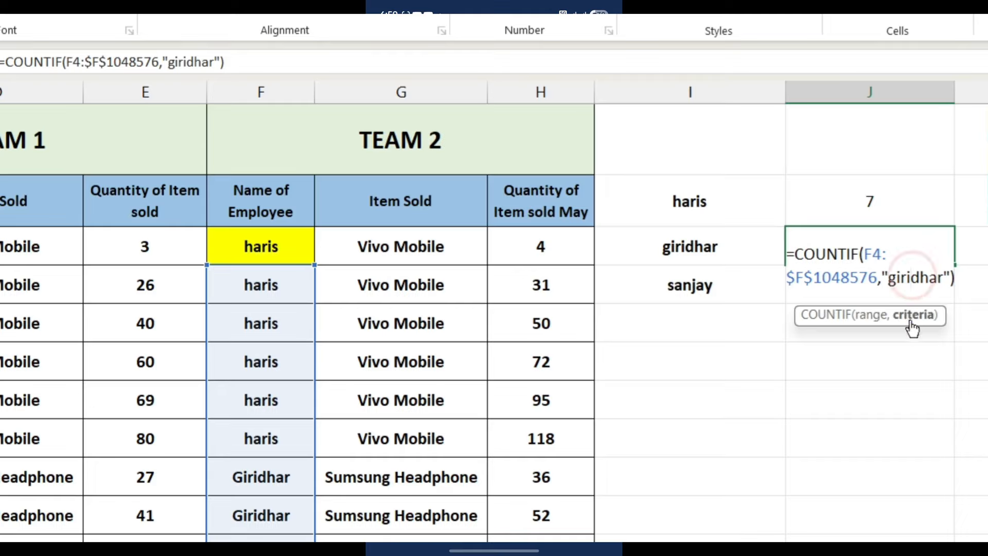
key(Return)
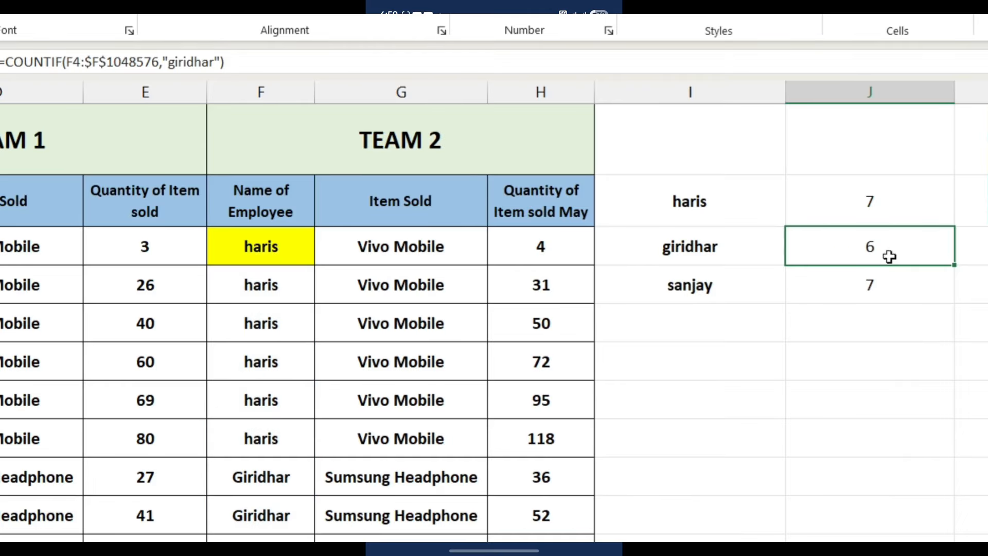
Replace the quoted name in J2's COUNTIF formula with a reference to cell I2 as the criterion.
click(878, 210)
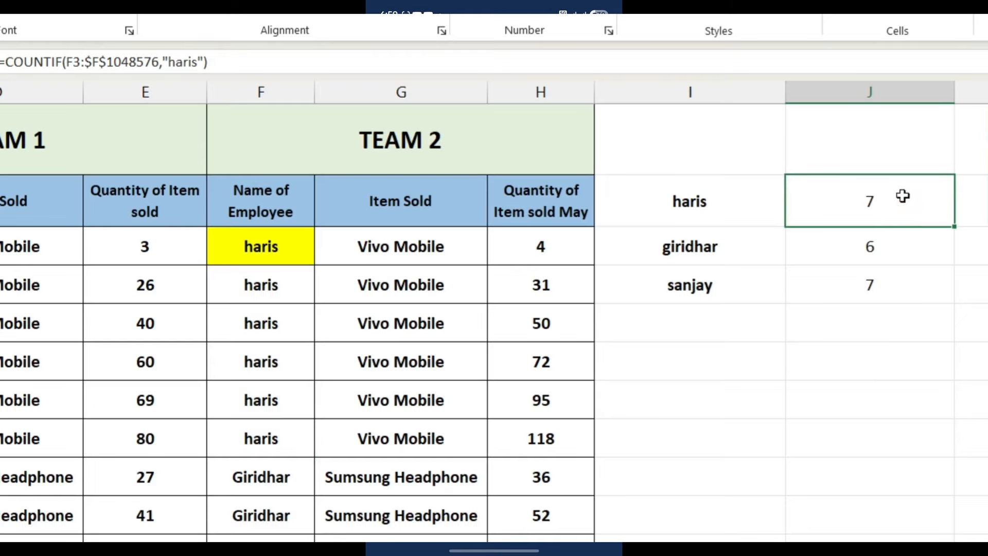
double_click(903, 196)
click(919, 215)
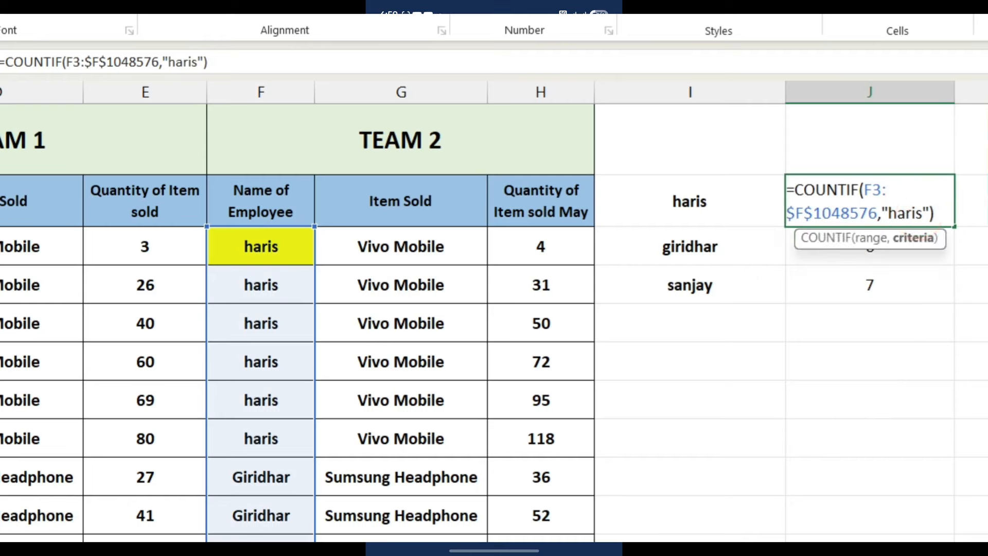
double_click(911, 212)
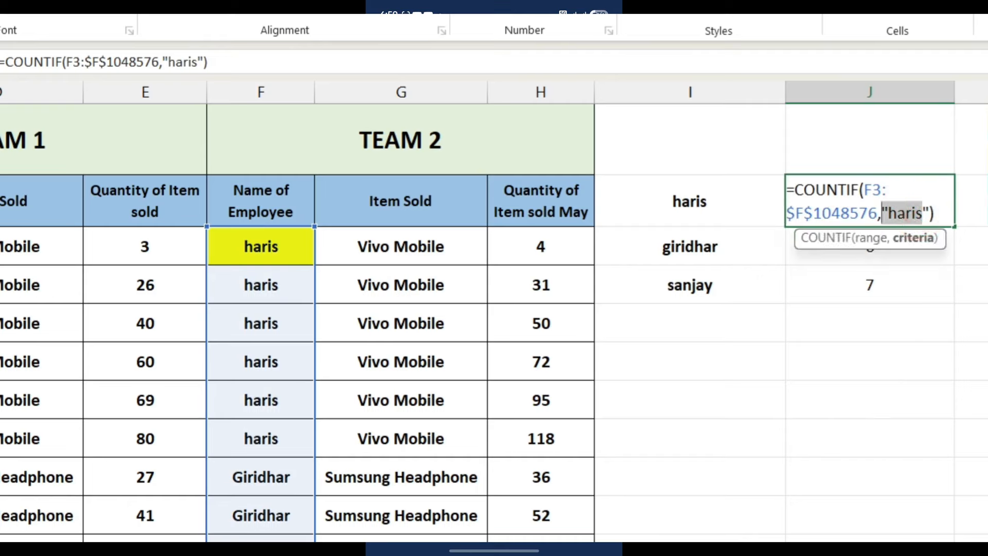
key(BackSpace)
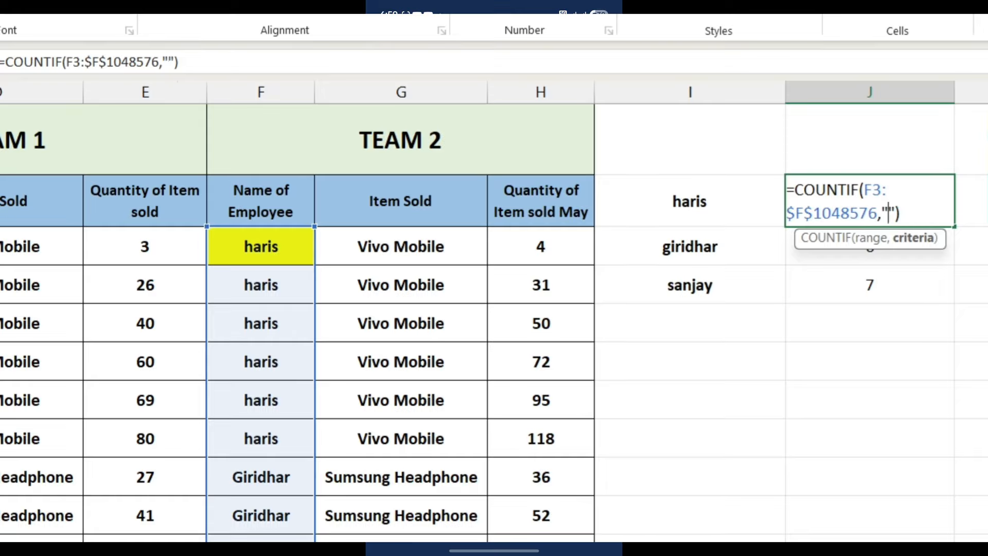
click(697, 193)
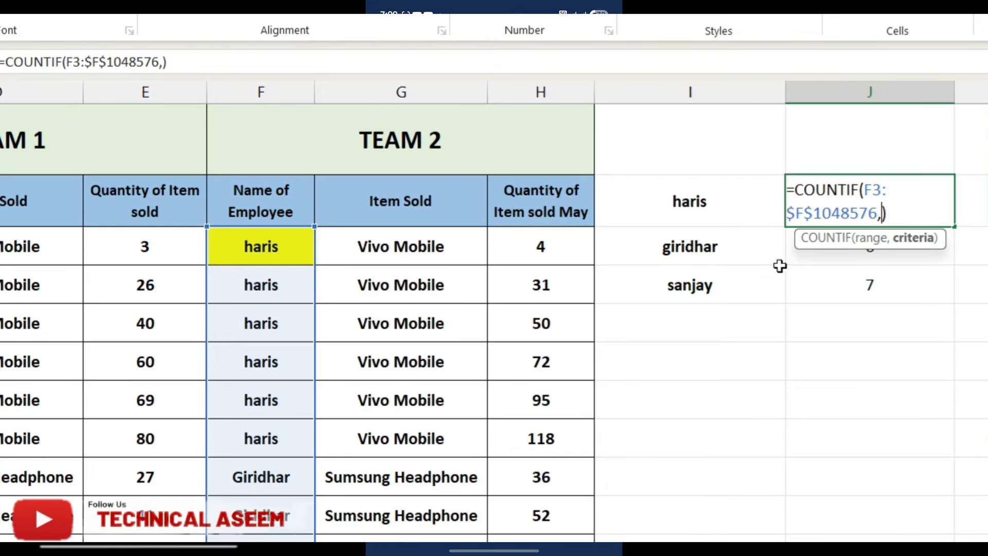
click(701, 189)
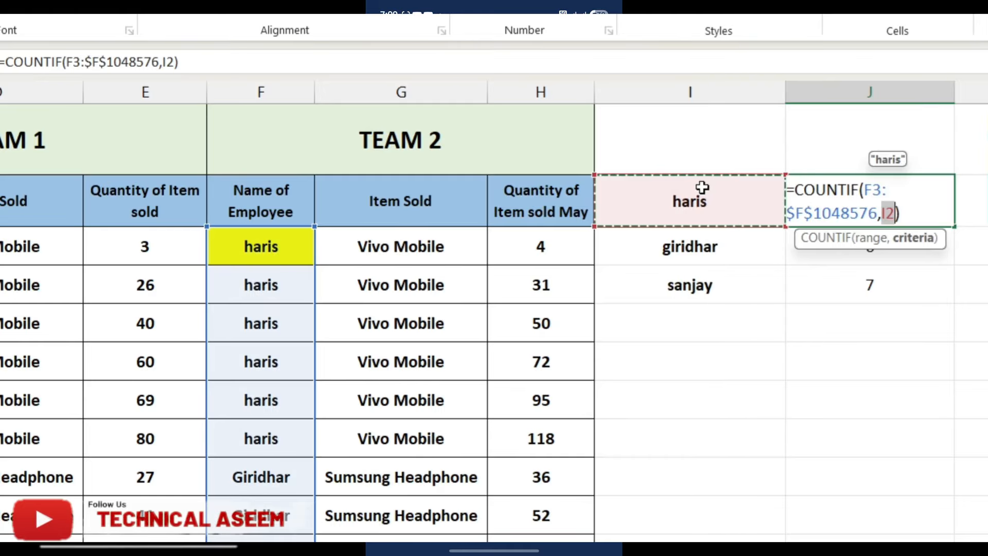
key(Return)
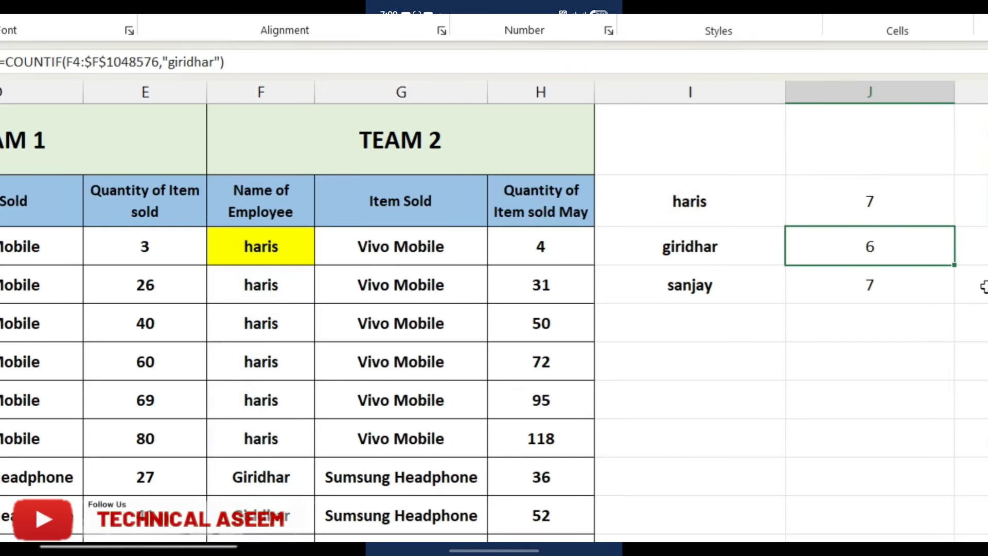
Fill the COUNTIF formula with the cell-reference criterion from J2 down to J4 and check the copy in J3.
click(871, 198)
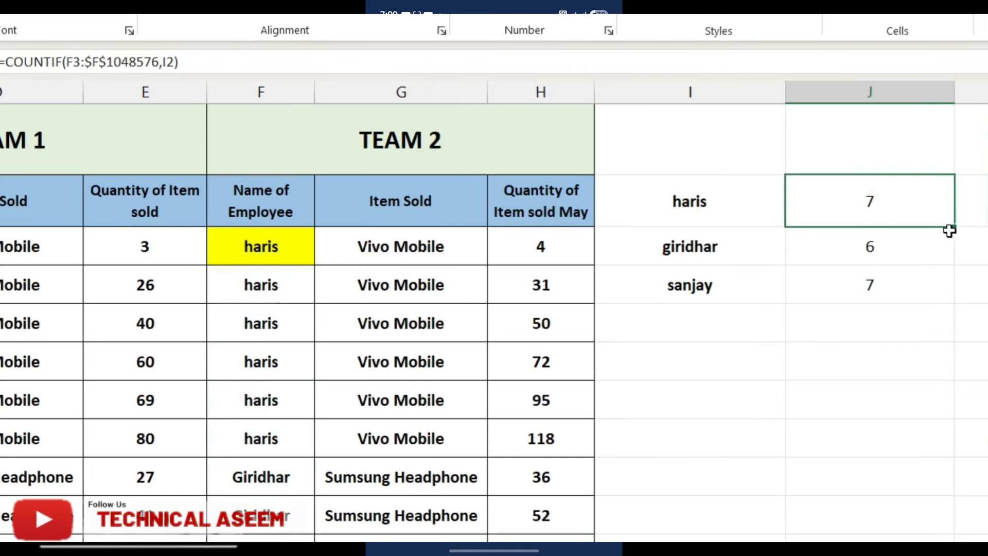
drag(953, 227, 937, 288)
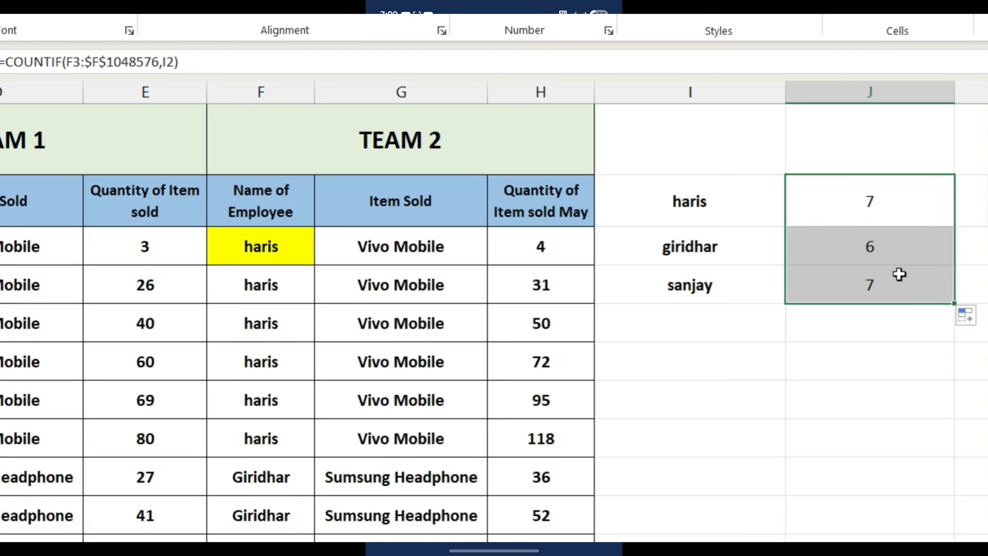
click(929, 242)
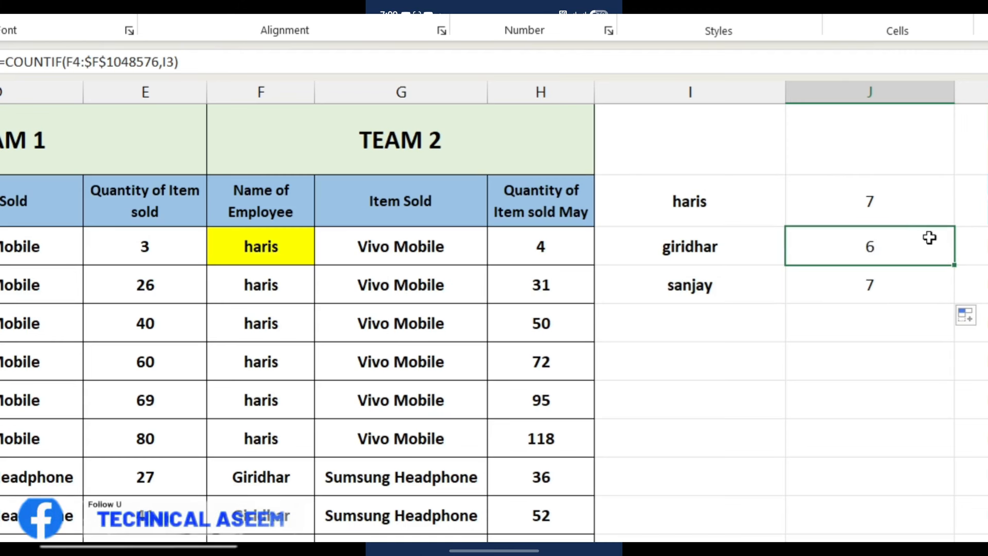
double_click(921, 237)
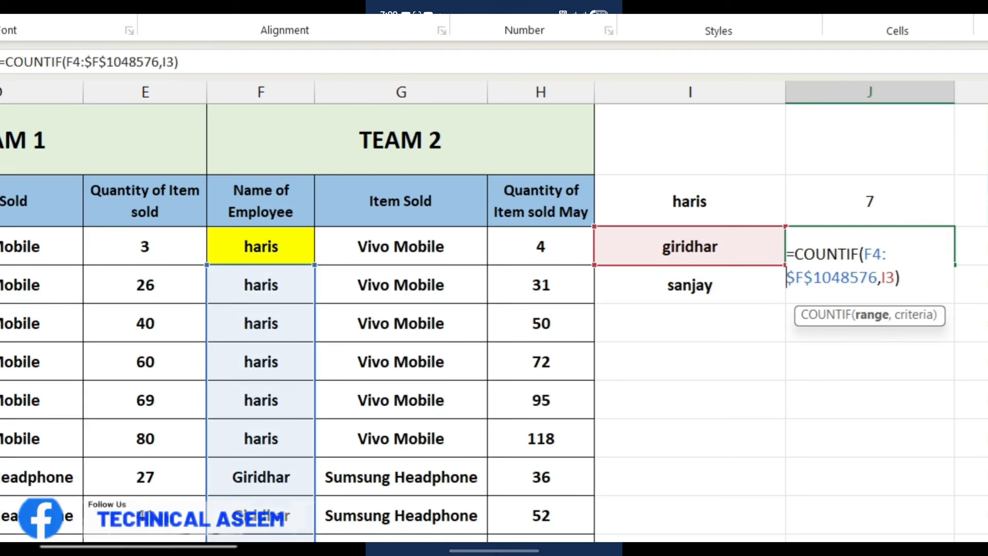
click(892, 214)
text(`)
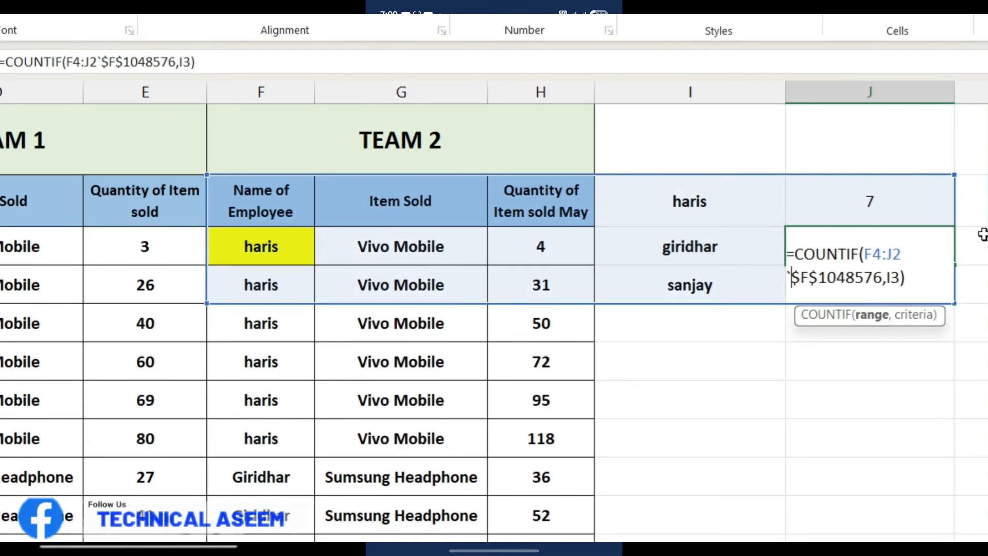
key(Escape)
Compare the range and criteria references in the COUNTIF formulas of cells J2 and J3.
click(909, 198)
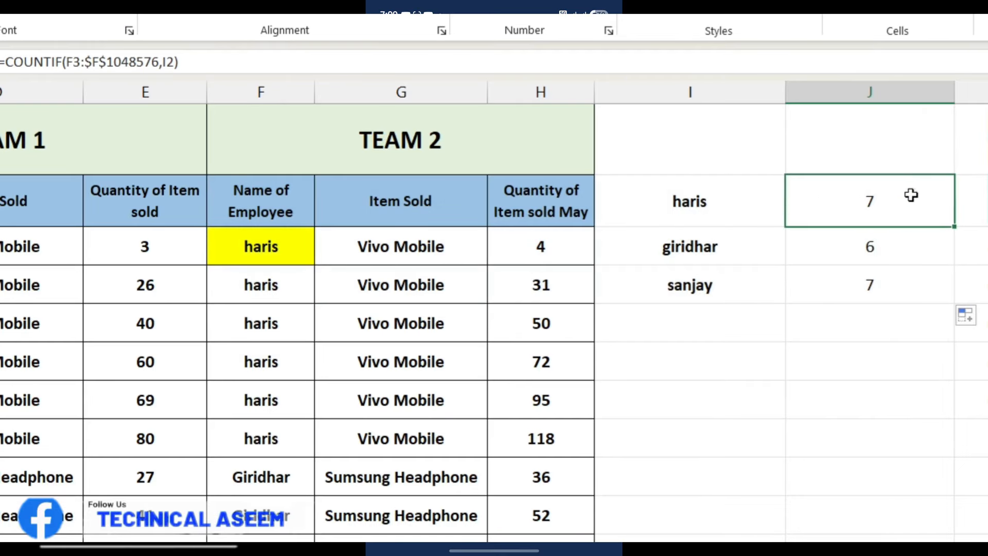
double_click(910, 194)
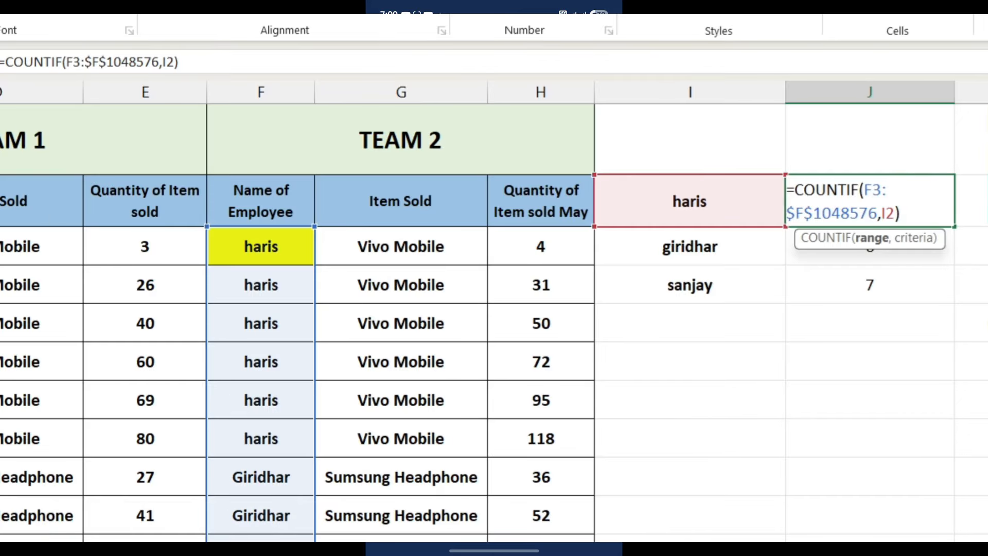
key(Escape)
click(904, 232)
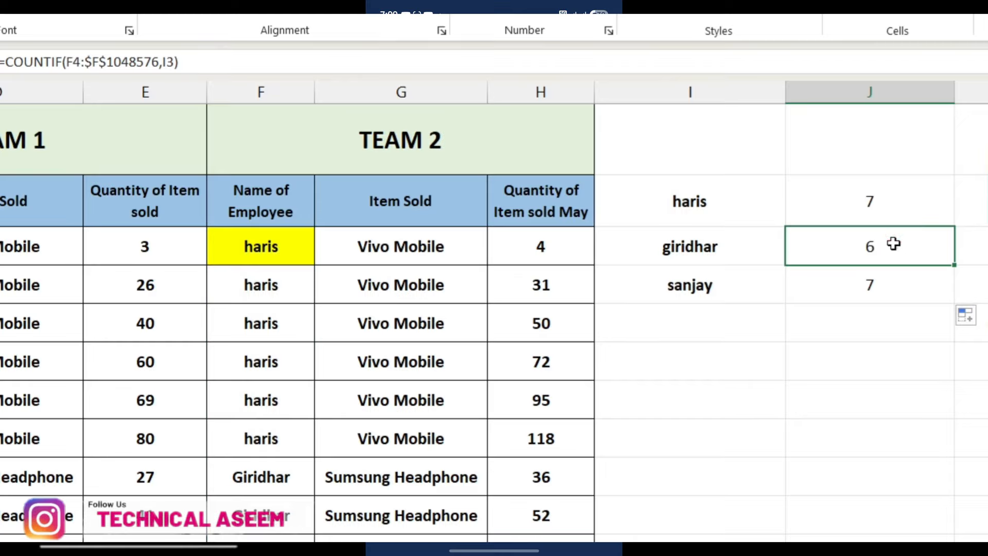
double_click(895, 240)
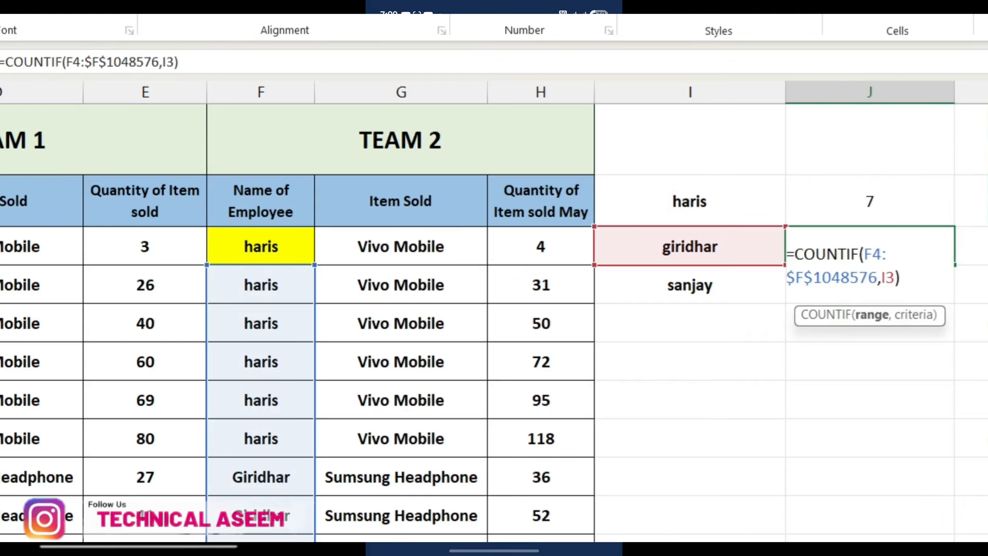
key(Escape)
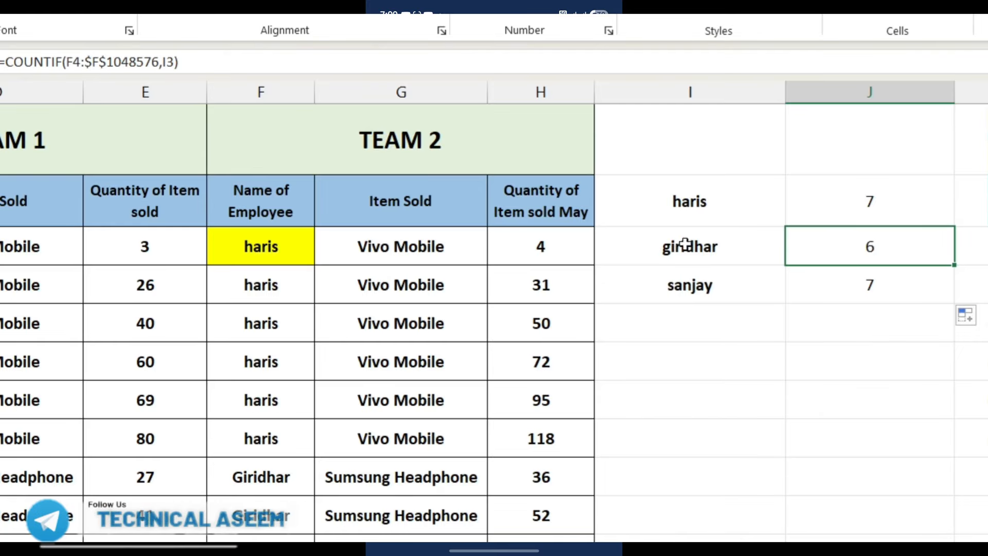
double_click(927, 237)
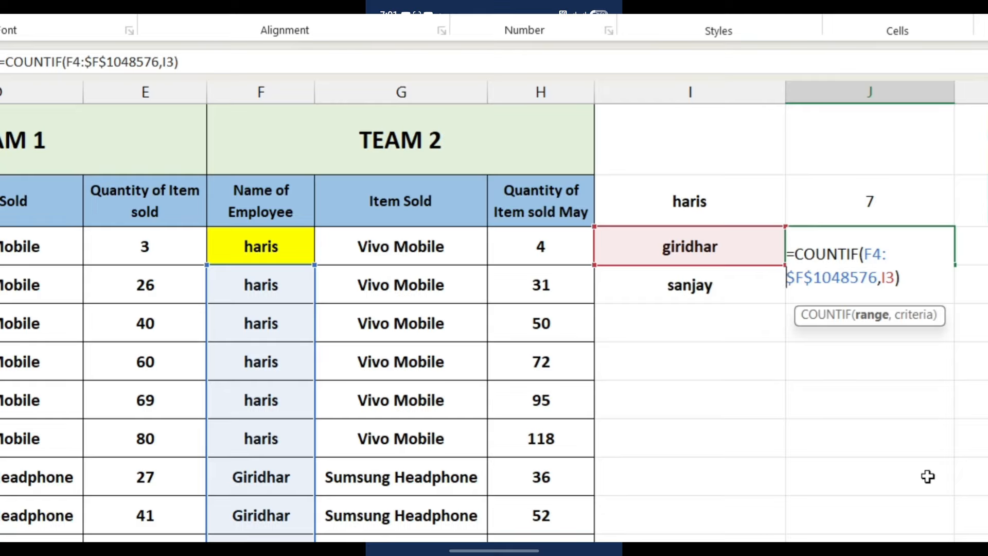
key(ctrl+Return)
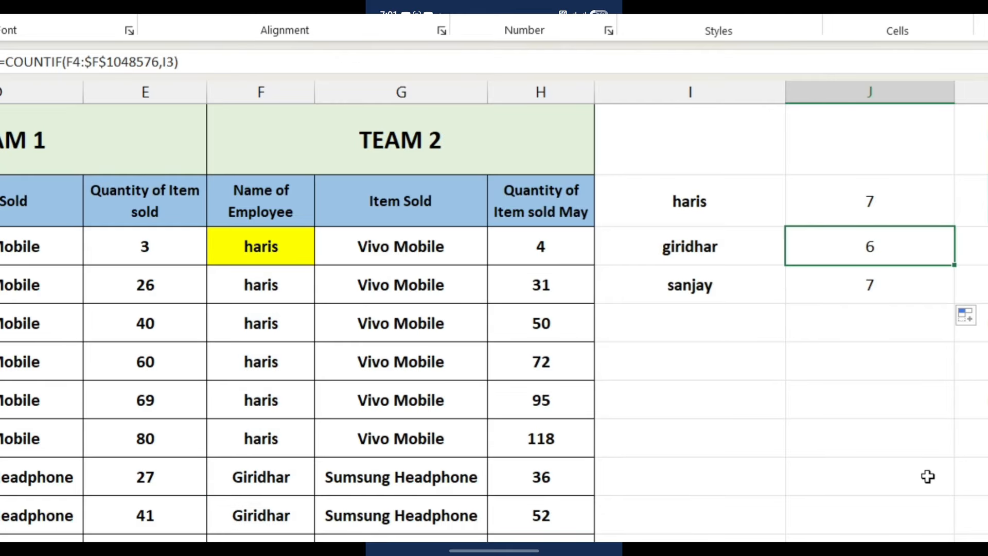